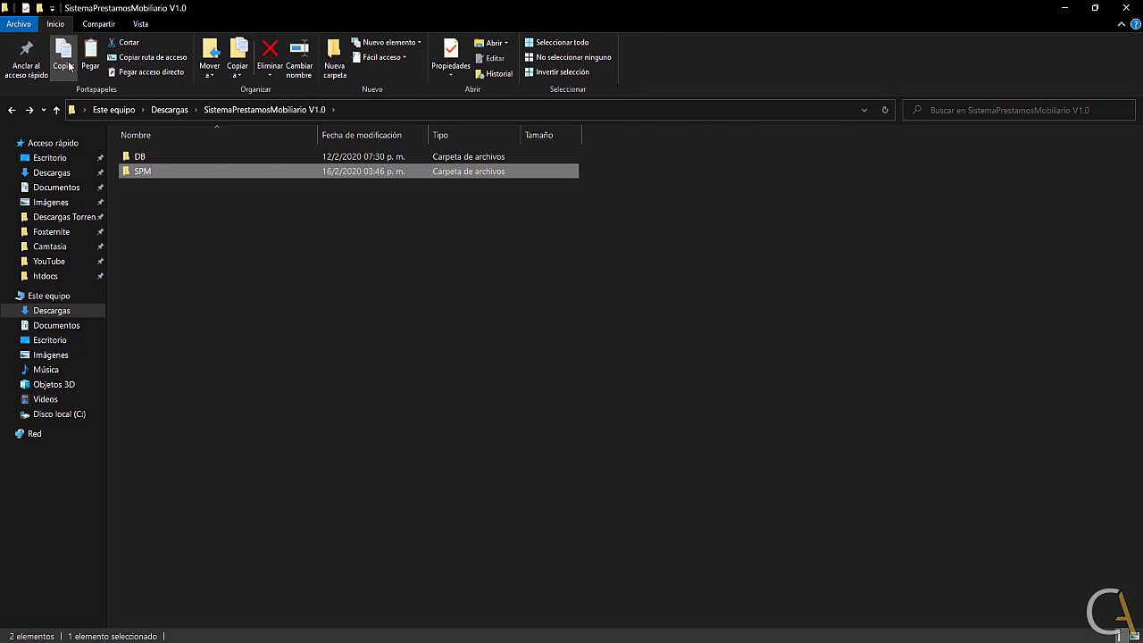
Copy the SPM folder into the xampp htdocs folder, keeping its name
click(64, 61)
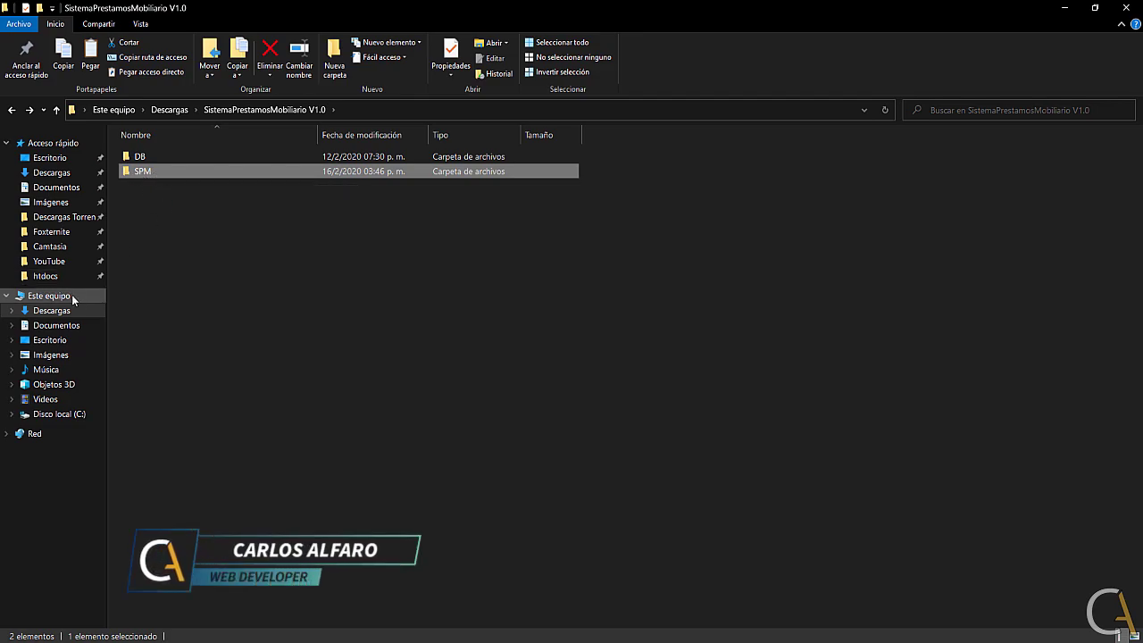
click(45, 276)
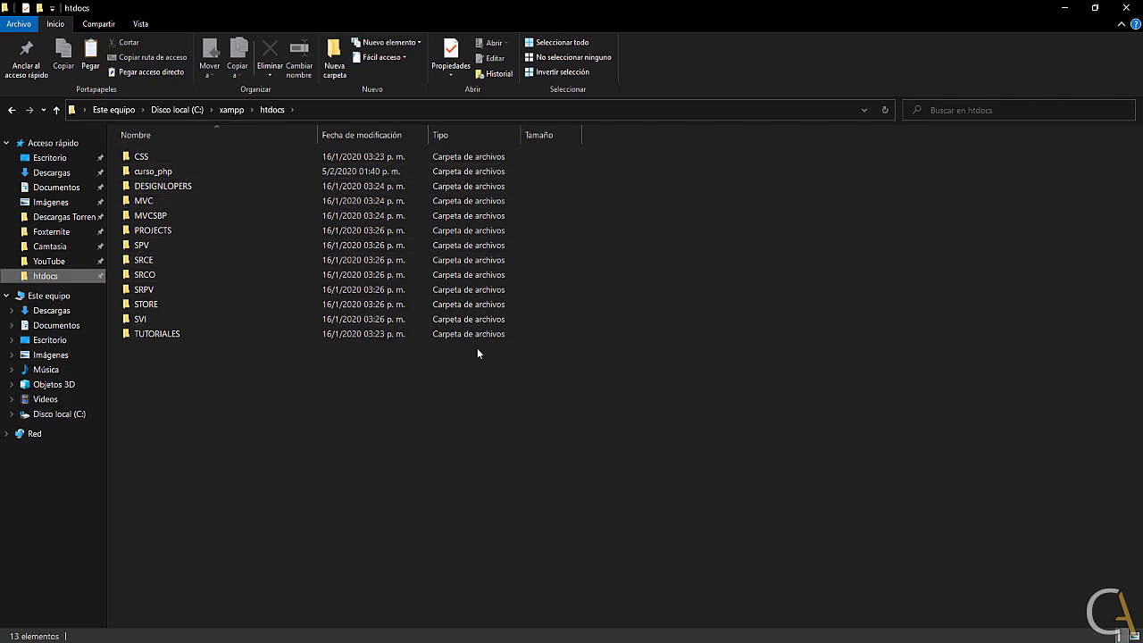
click(90, 58)
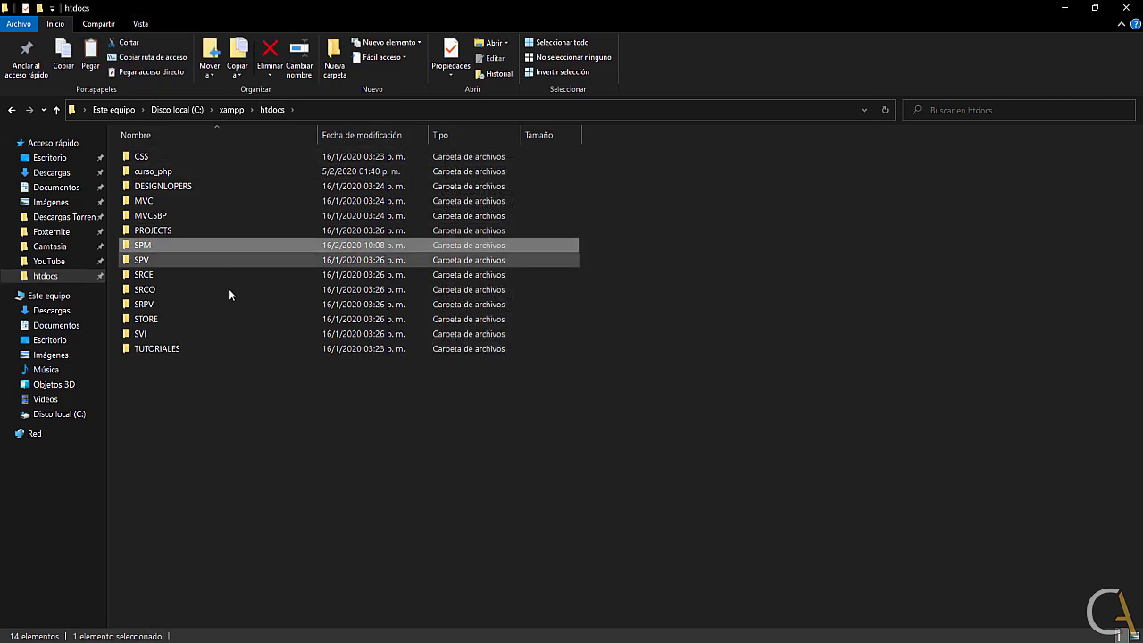
click(152, 249)
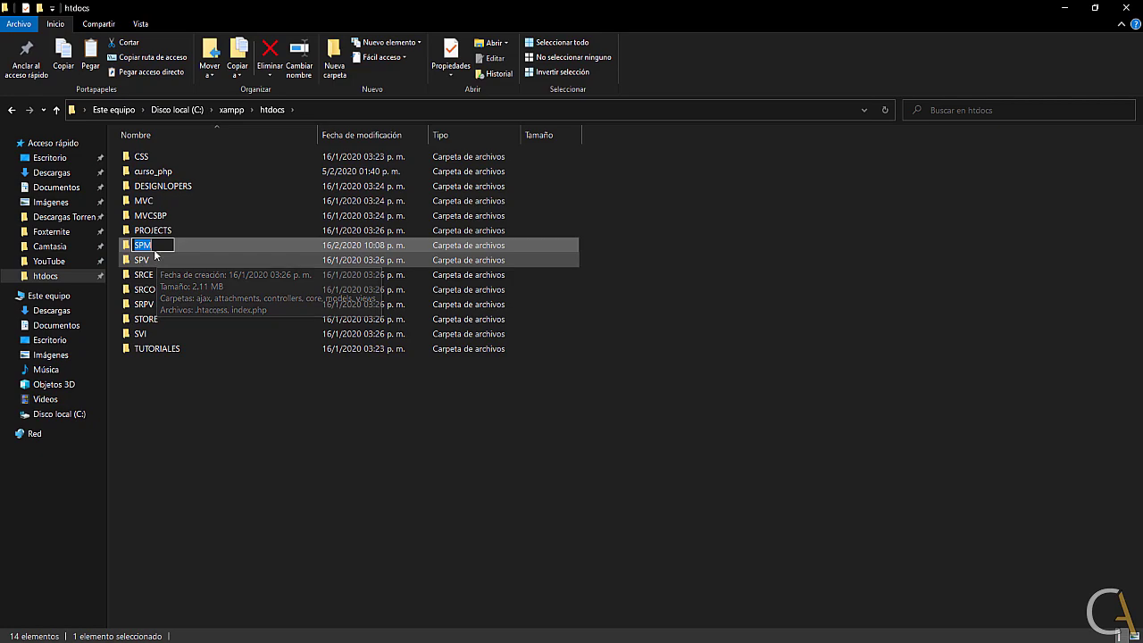
key(Return)
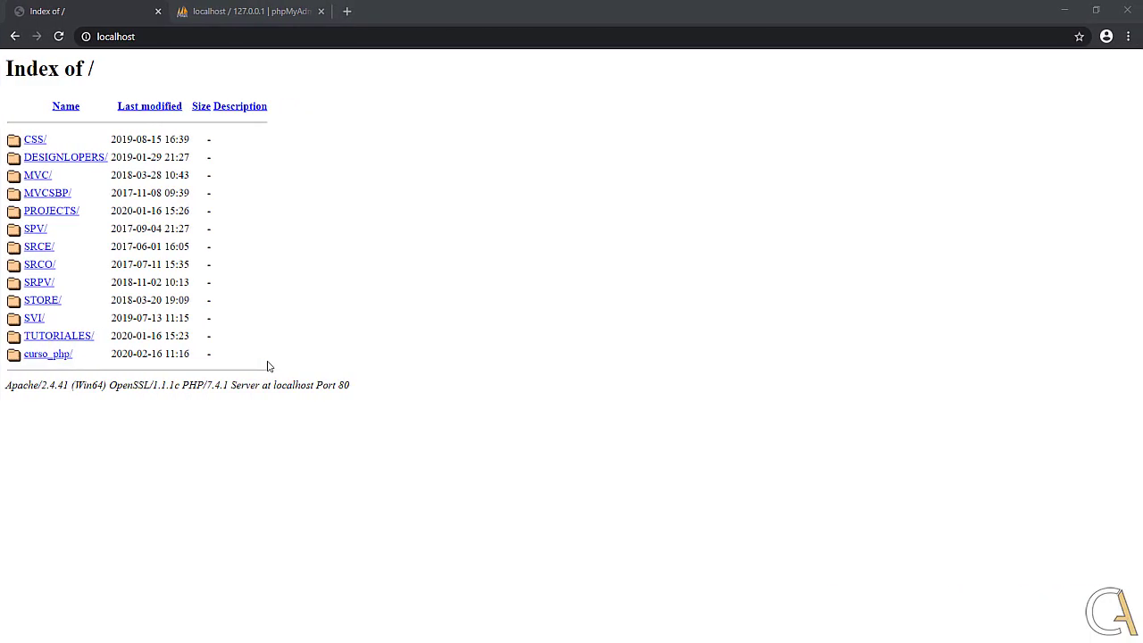
Switch to phpMyAdmin in the browser and create a database named spm with the utf8_spanish2_ci collation
click(240, 13)
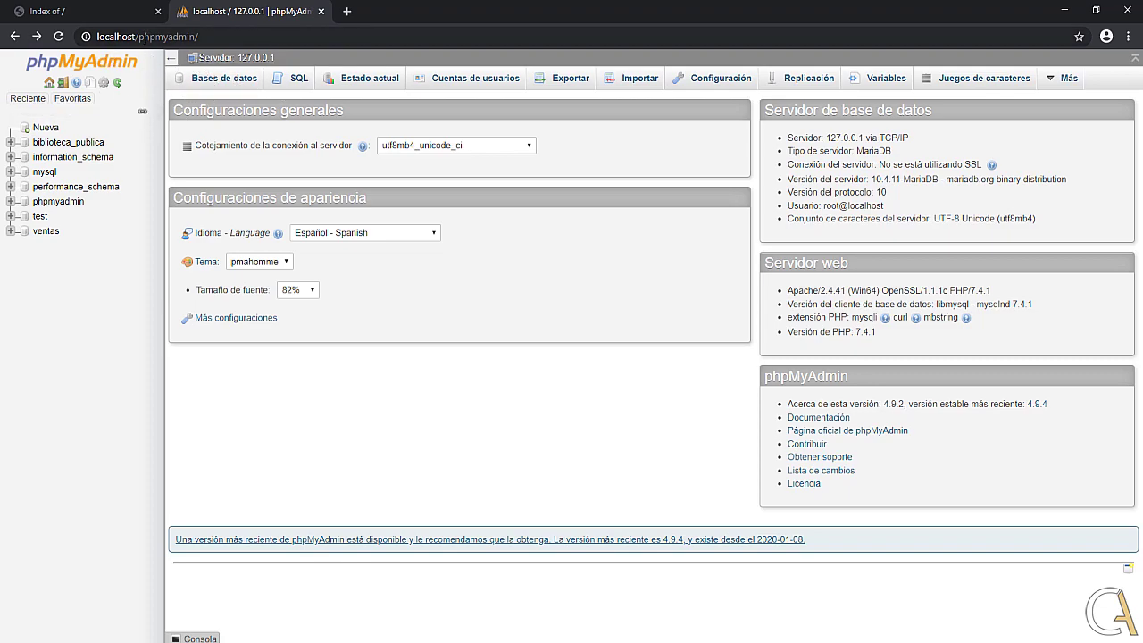
click(223, 85)
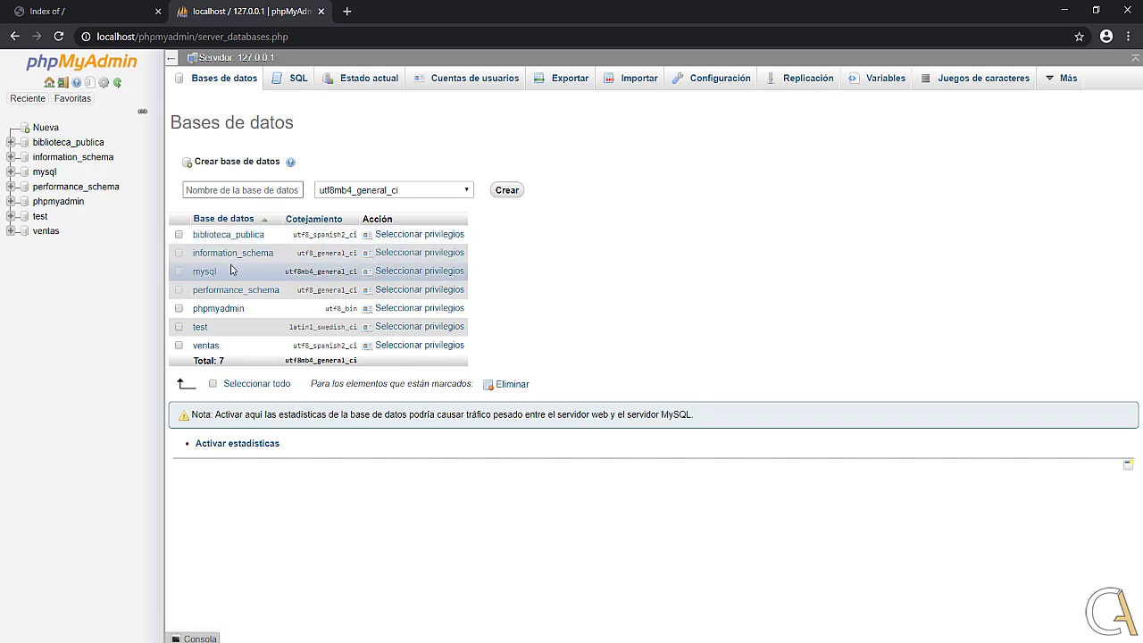
text(spm)
click(449, 188)
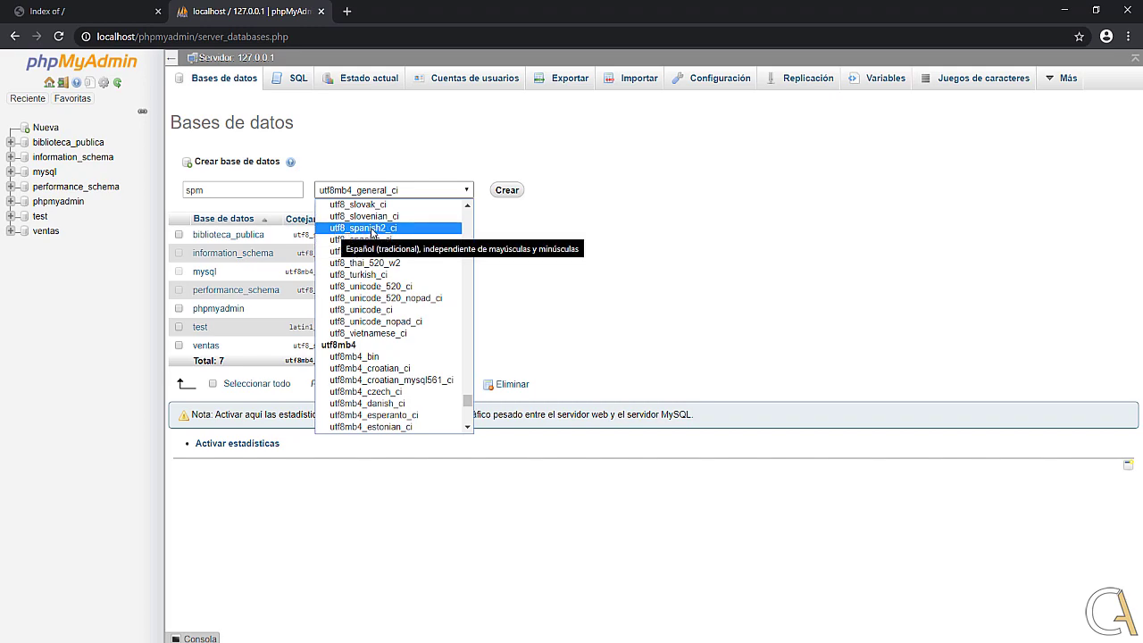
click(381, 229)
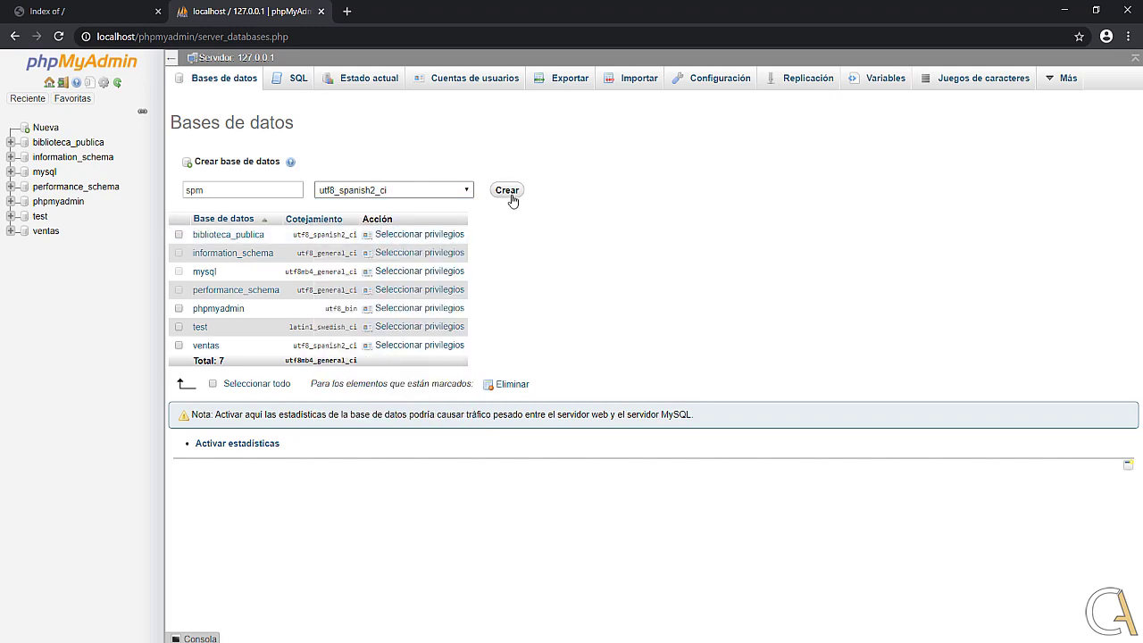
click(511, 194)
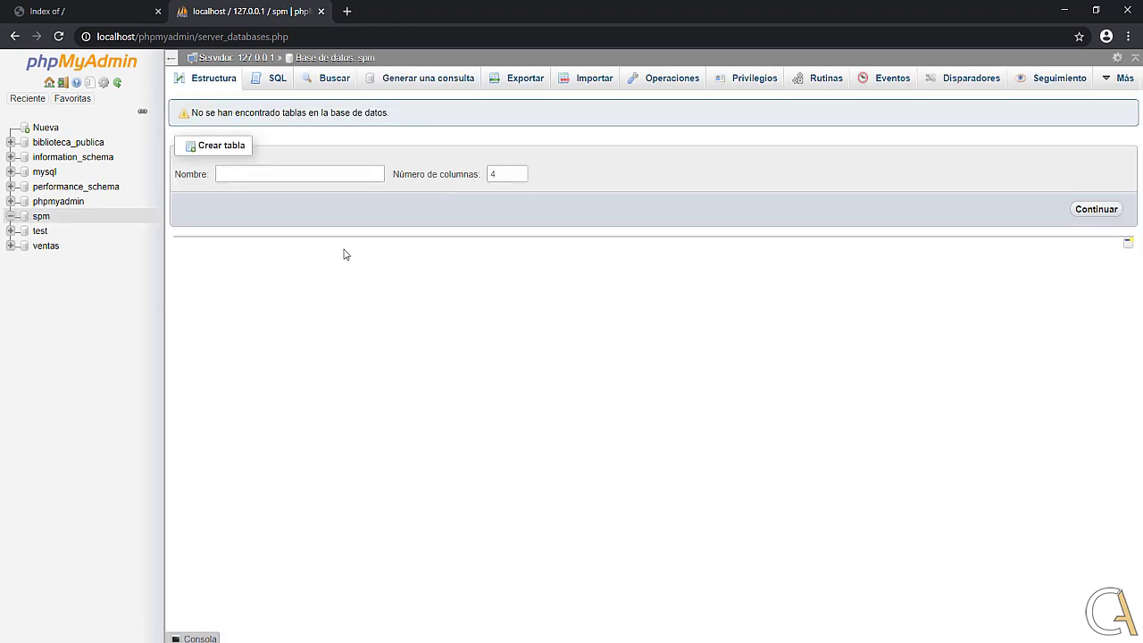
Choose spm.sql from the DB folder of SistemaPrestamosMobiliario V1.0 as the file to import into the spm database
click(42, 219)
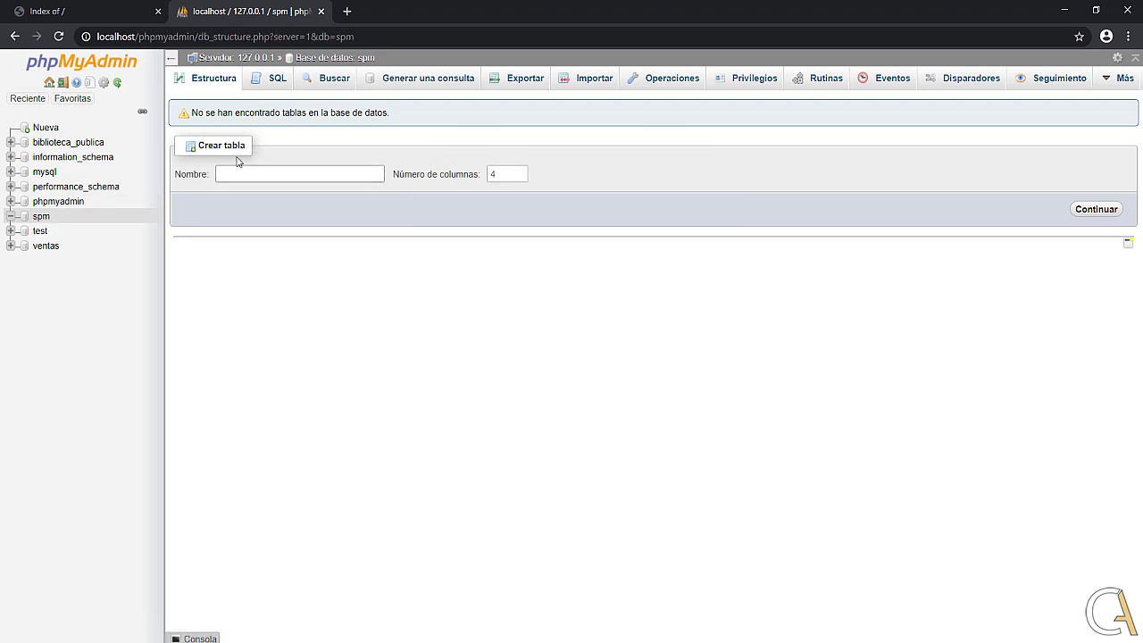
click(585, 85)
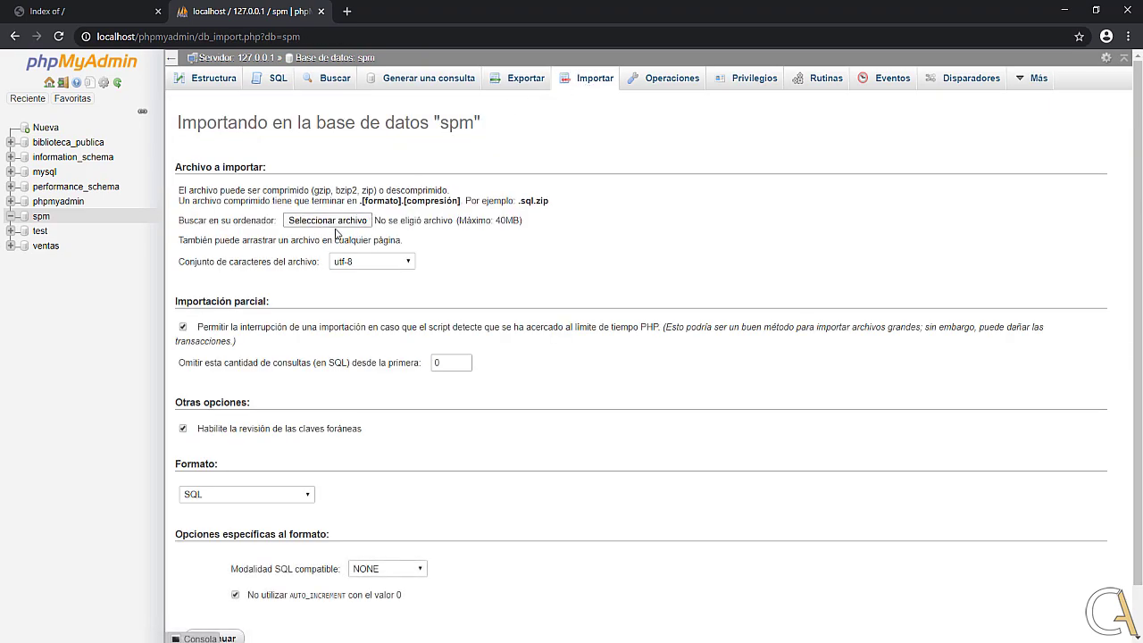
click(332, 221)
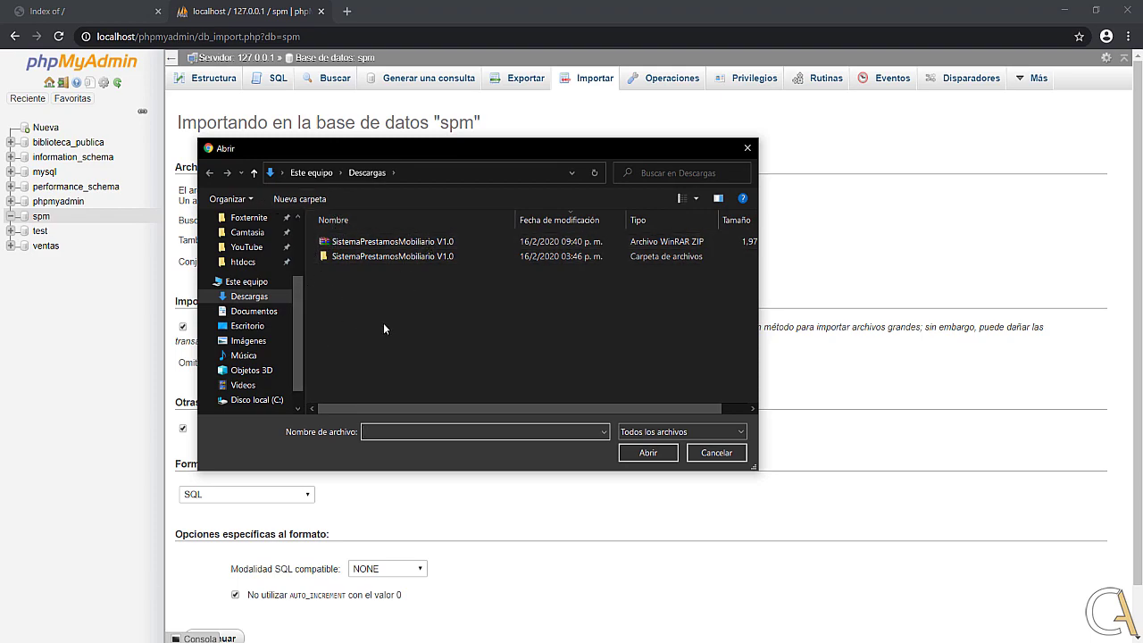
click(359, 257)
double_click(359, 256)
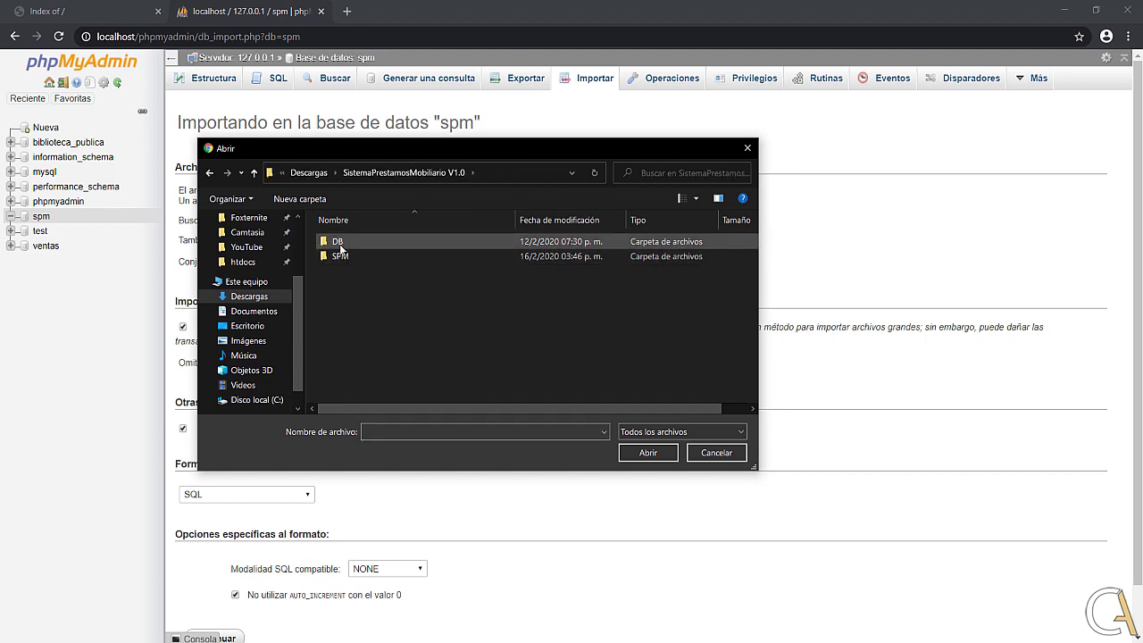
double_click(347, 243)
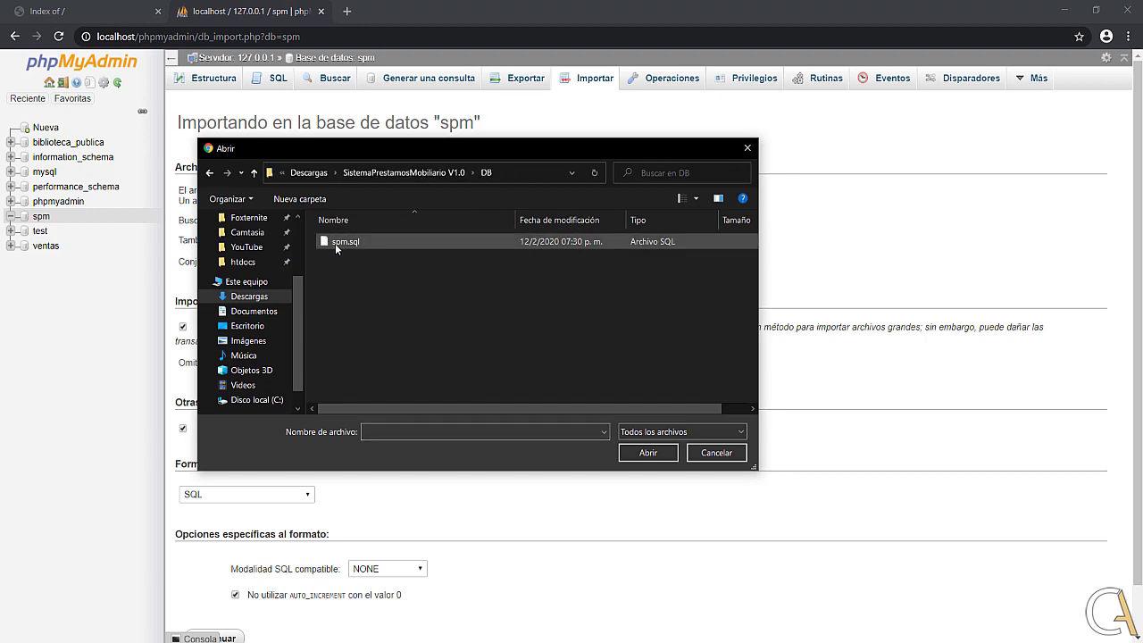
click(351, 244)
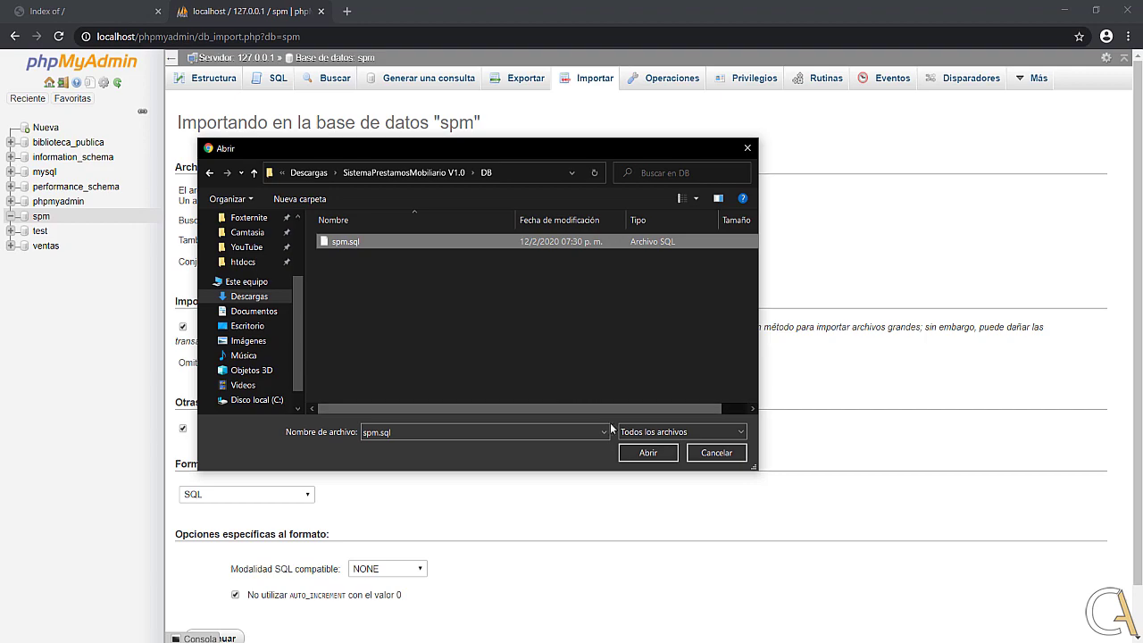
click(647, 453)
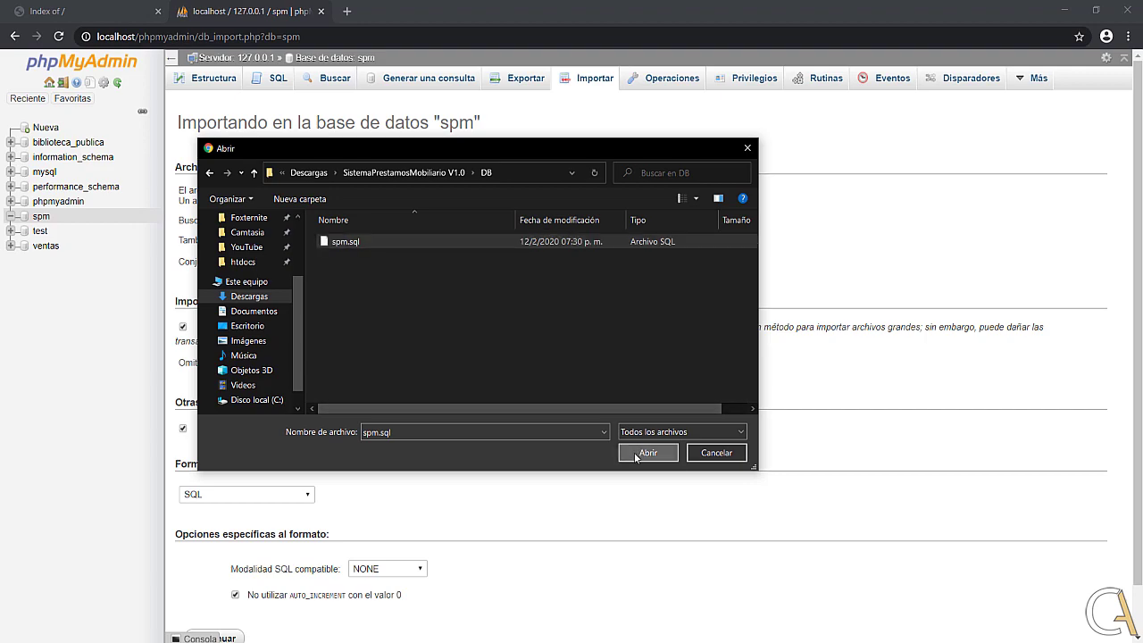
Disable the foreign key check for the import and run it
scroll(345, 306, down, 2)
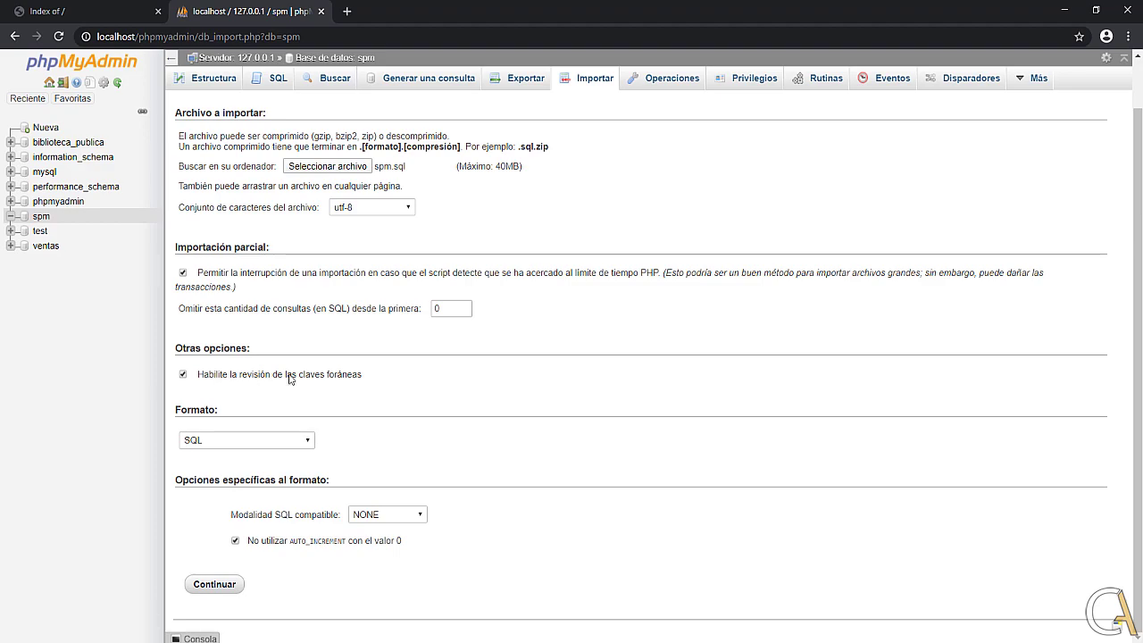
click(183, 375)
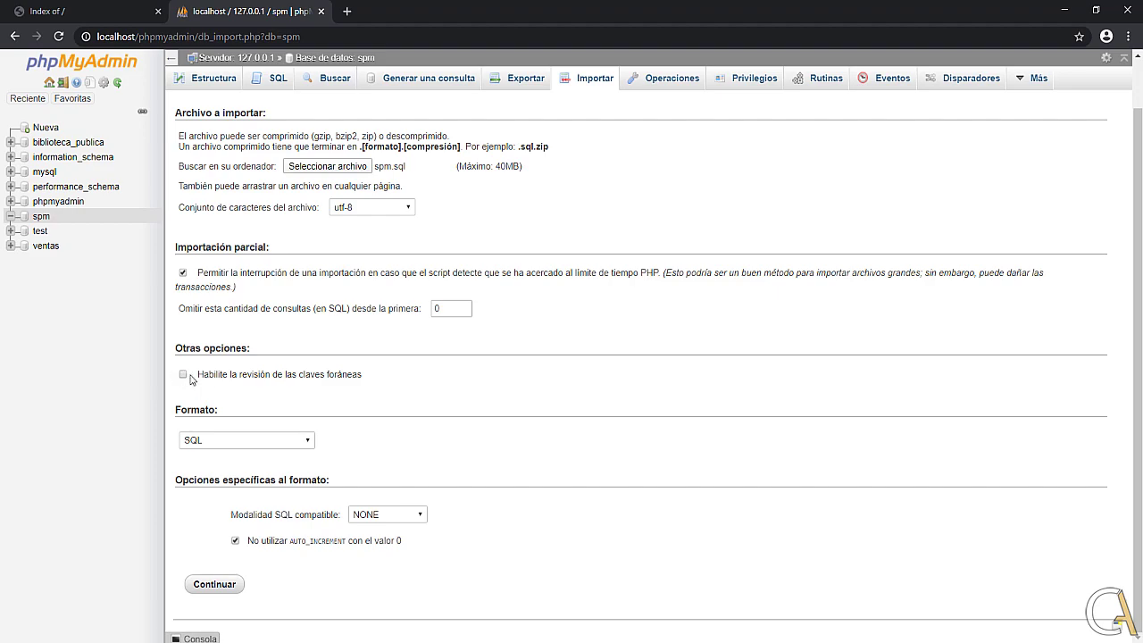
click(215, 586)
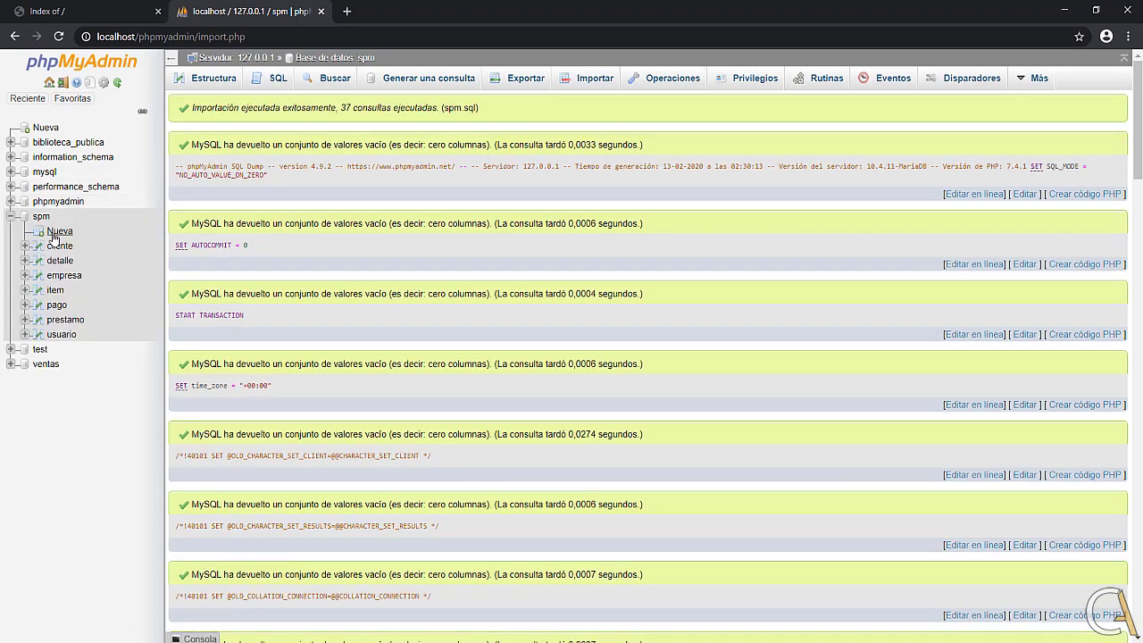
Examine the imported tables of the spm database and the records in the usuario table
click(41, 217)
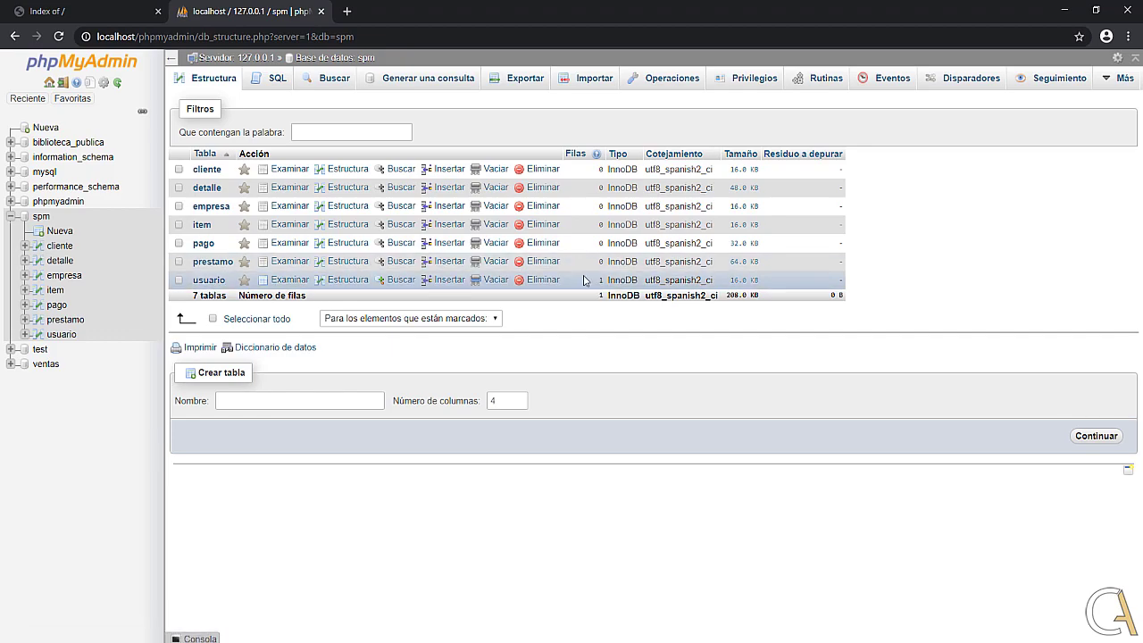
click(209, 280)
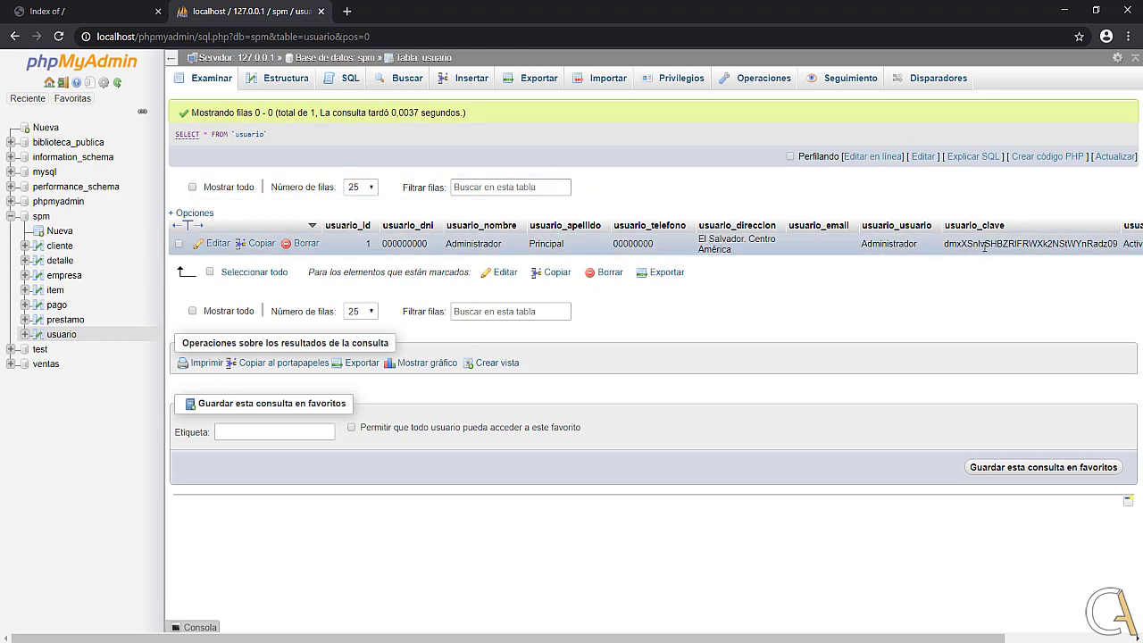
click(40, 217)
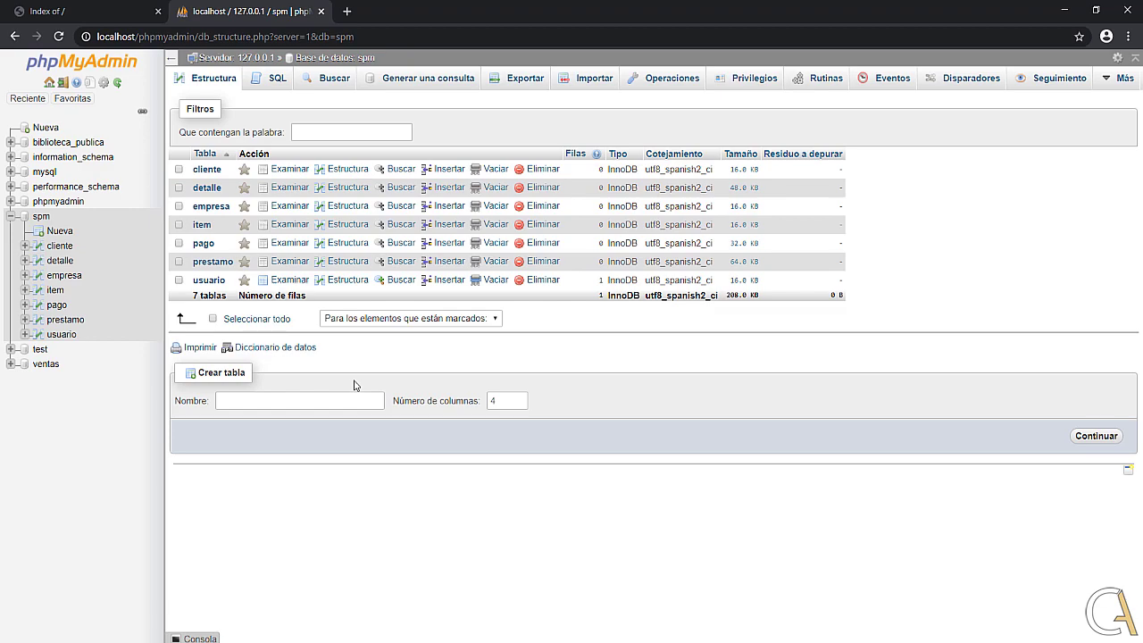
Load localhost/SPM in the Index of / browser page and focus the login form's Usuario field
click(107, 11)
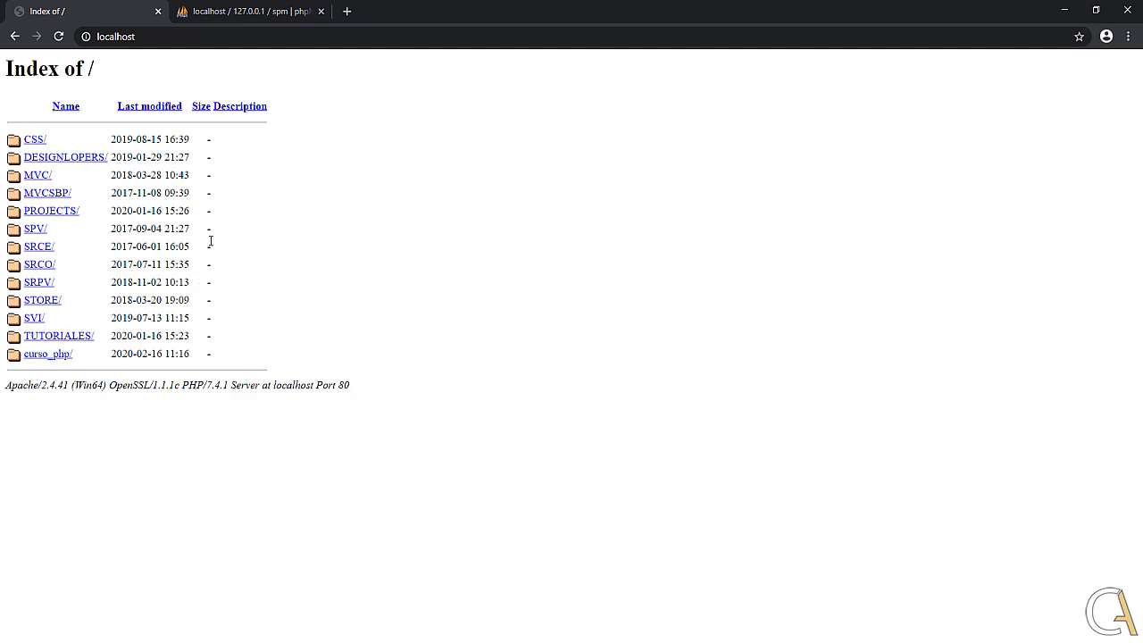
click(145, 37)
click(145, 37)
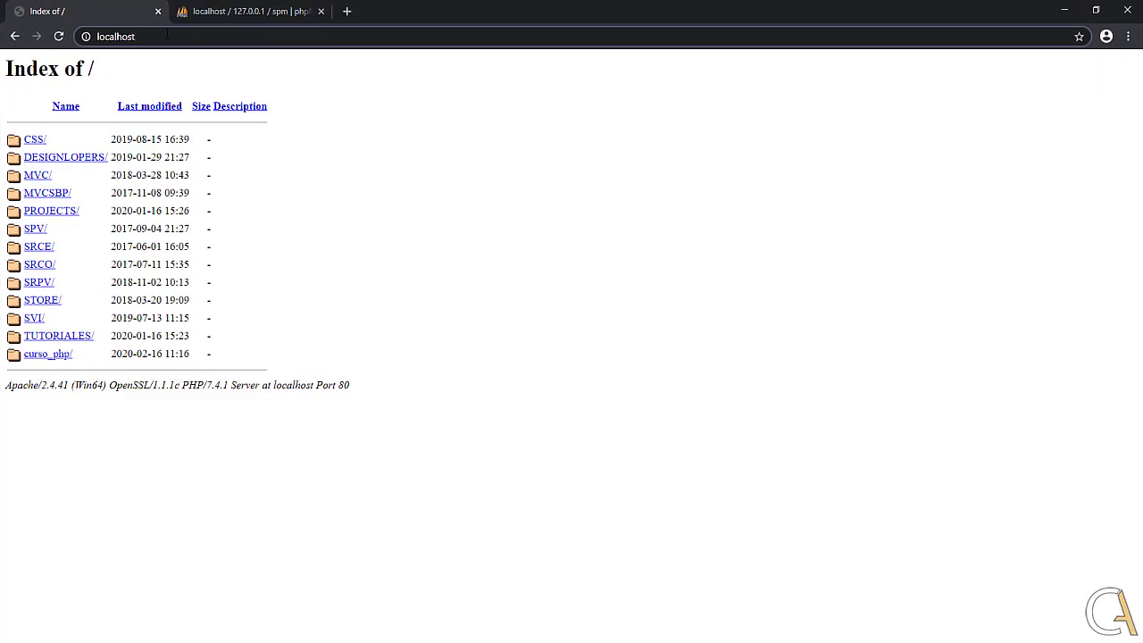
text(/)
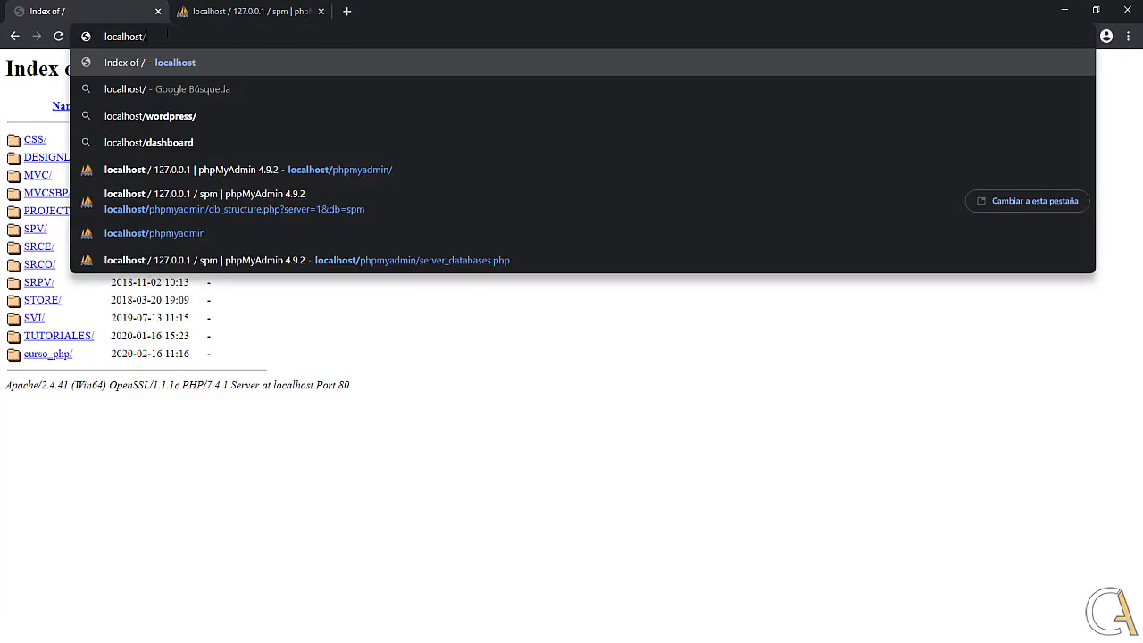
text(SPM)
key(Return)
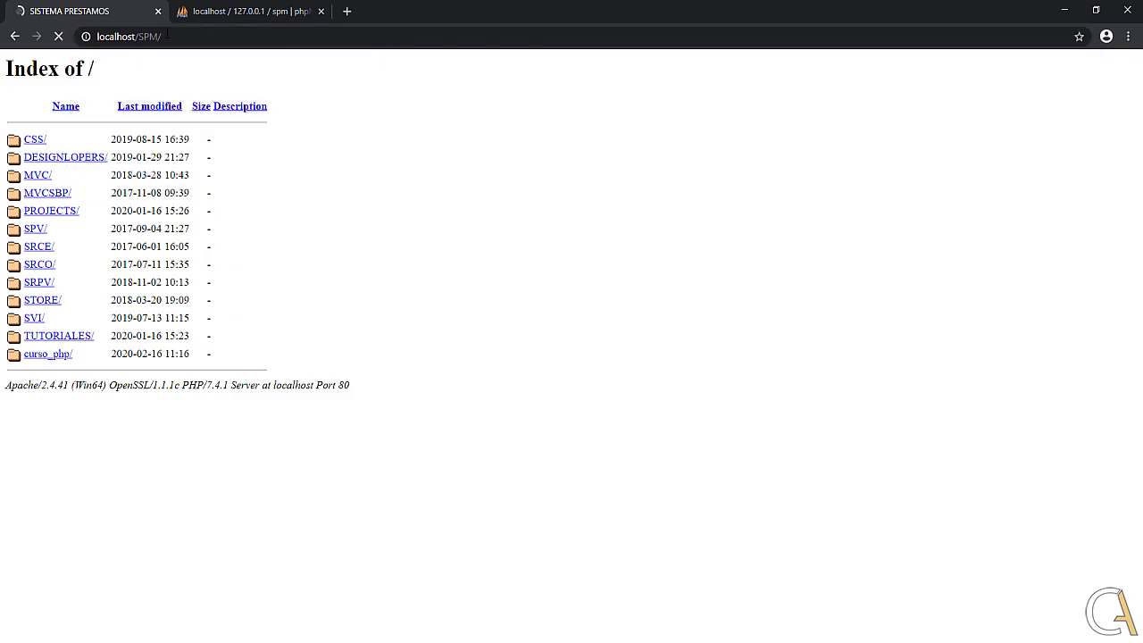
click(515, 345)
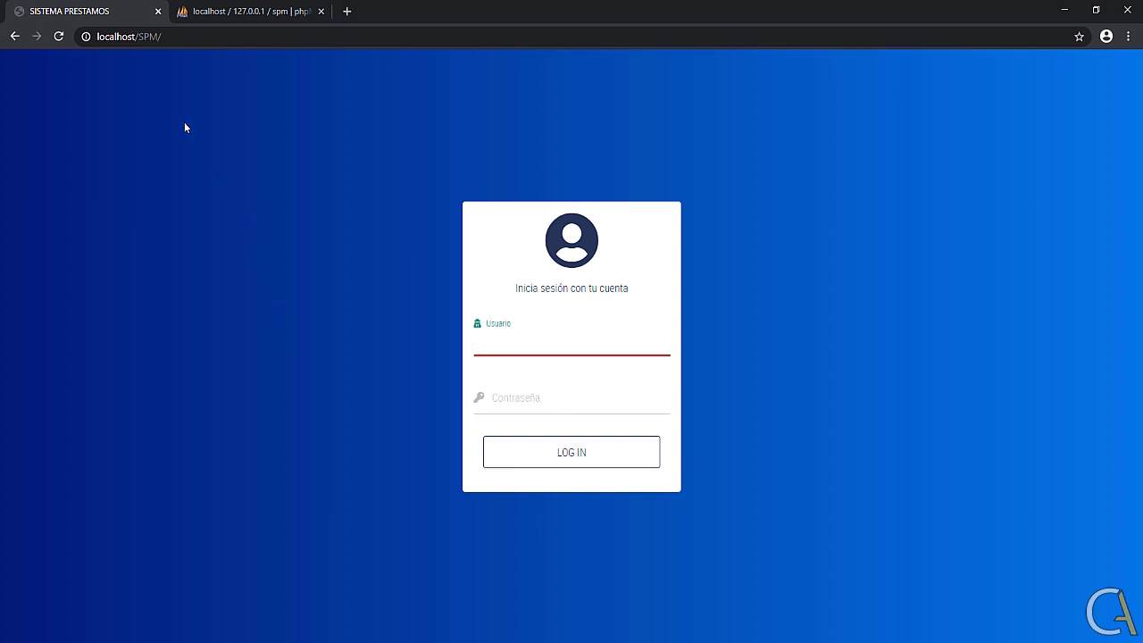
Copy the site's full address, localhost/SPM/, to the clipboard
click(151, 37)
right_click(151, 41)
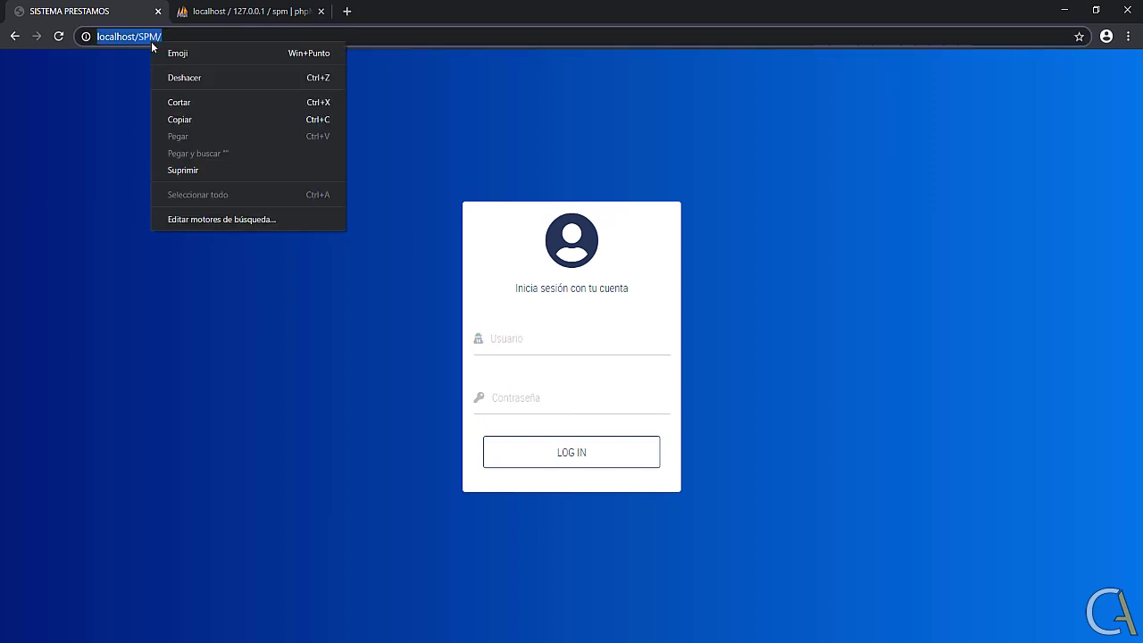
click(176, 117)
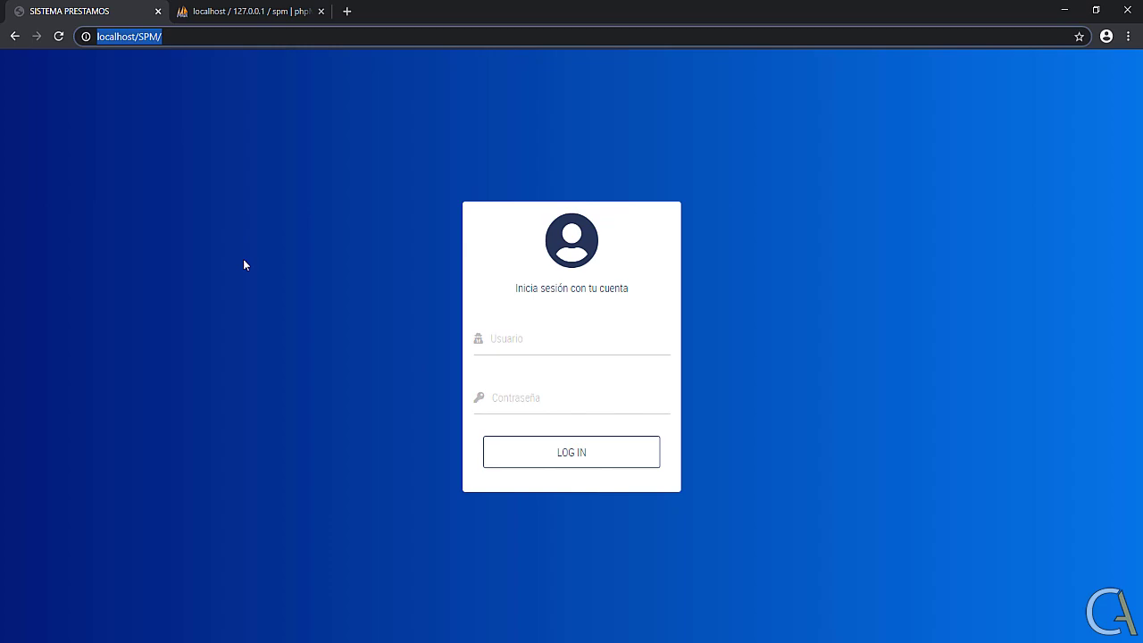
Switch to Sublime Text and open APP.php and SERVER.php together from the config folder of SPM in htdocs
key(alt+Tab)
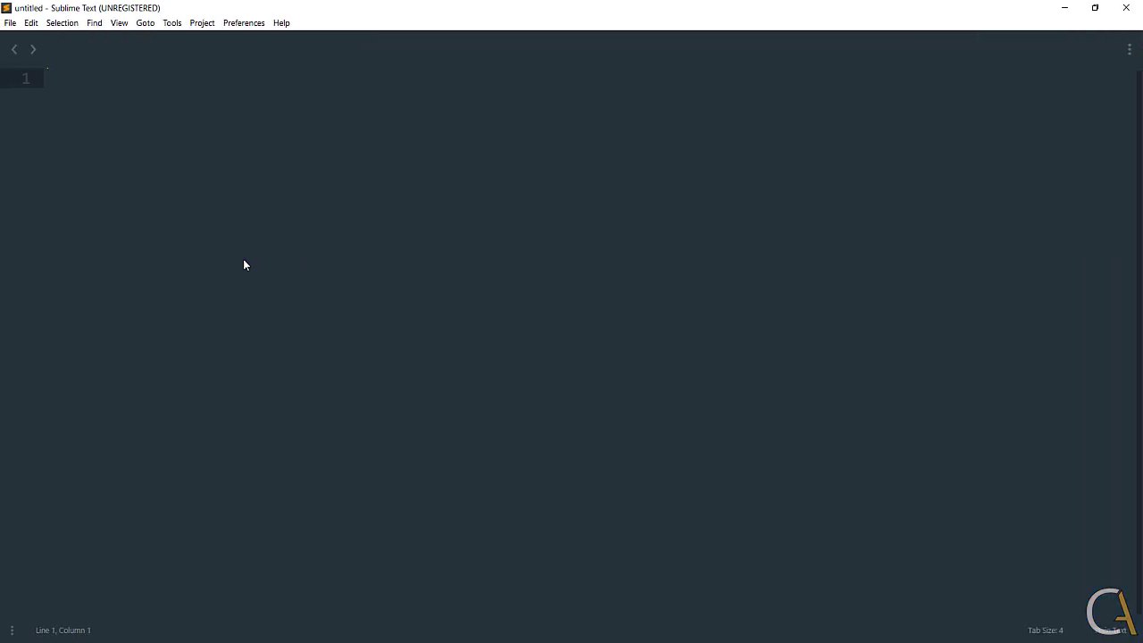
click(9, 23)
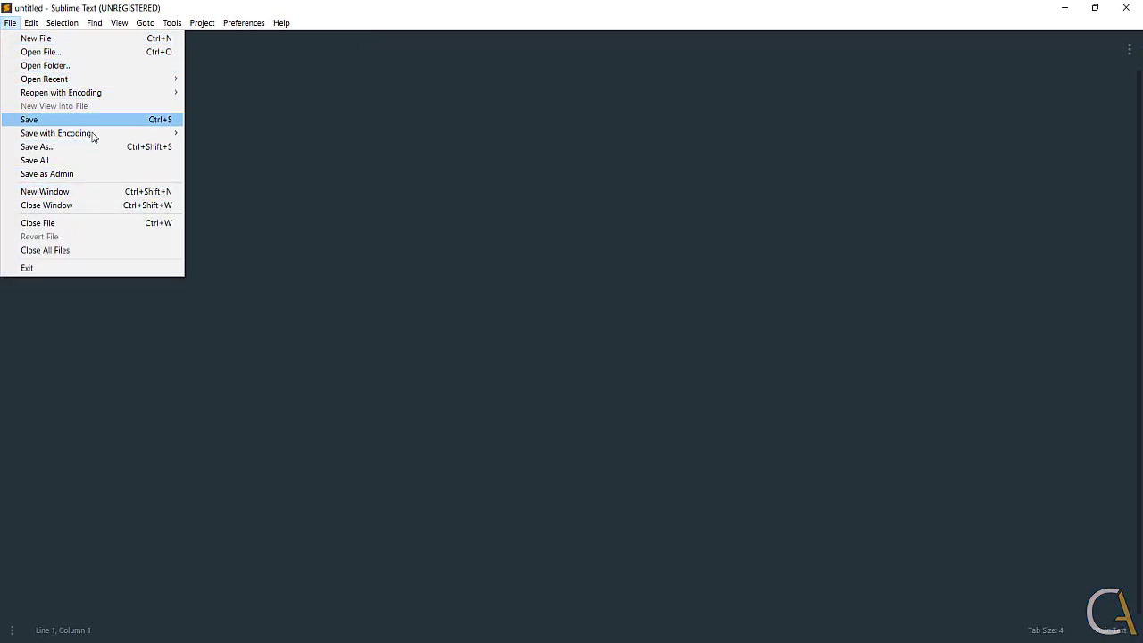
click(41, 56)
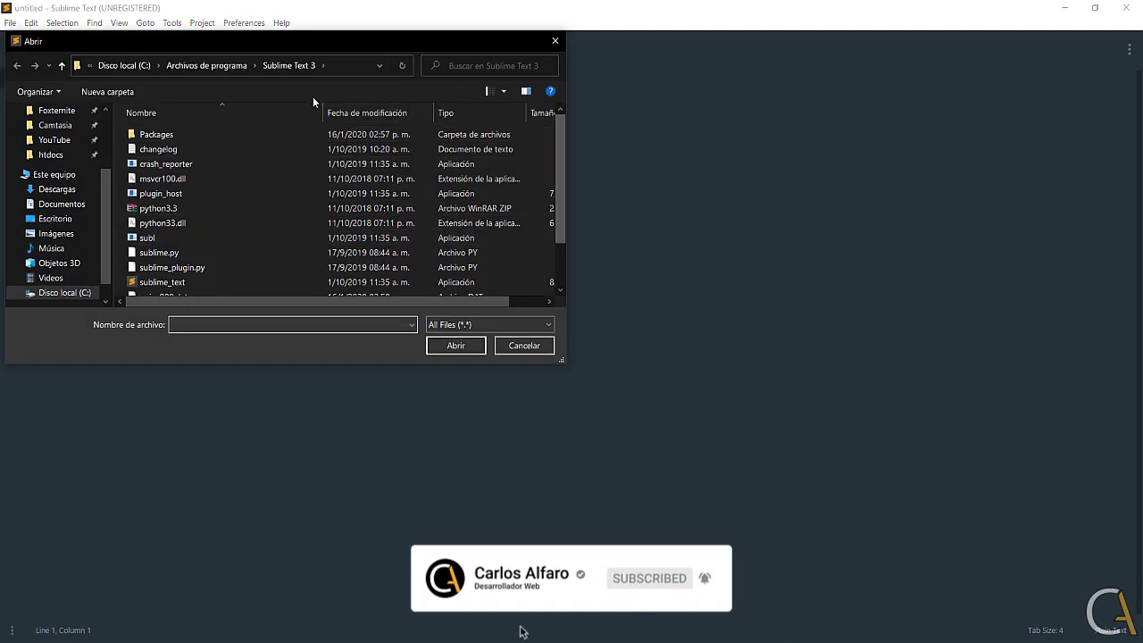
drag(280, 39, 410, 101)
click(181, 217)
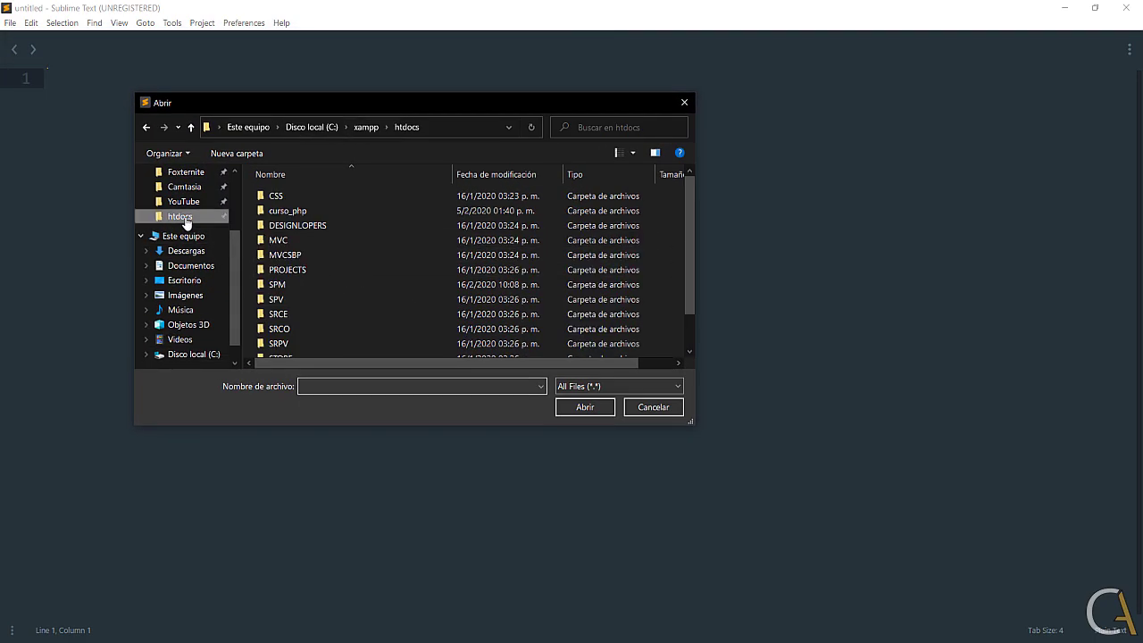
double_click(278, 284)
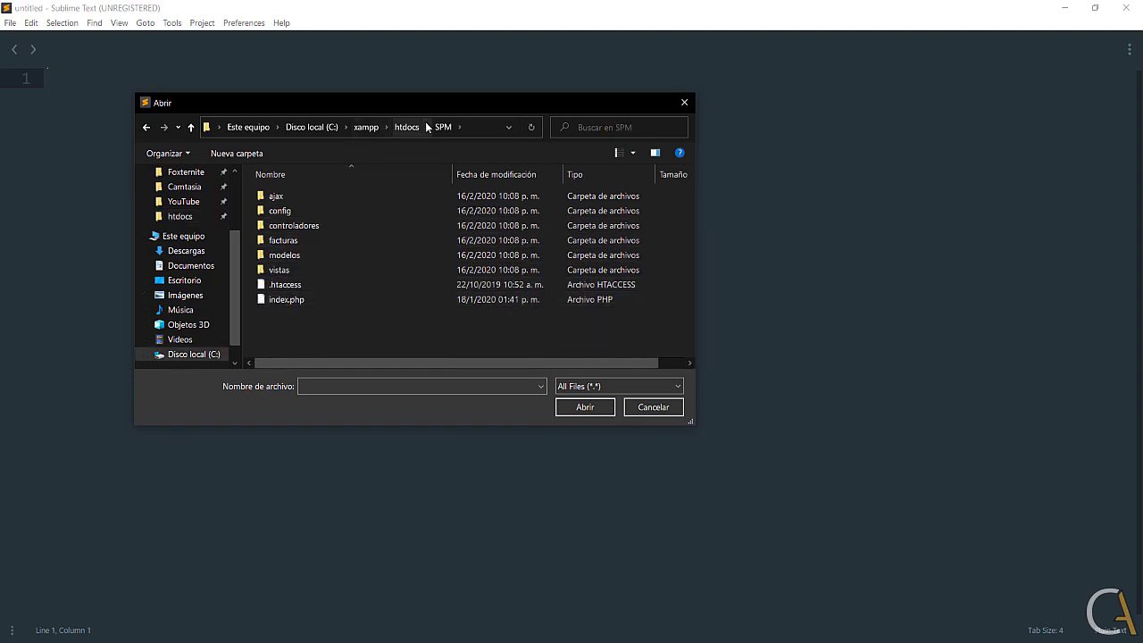
double_click(283, 212)
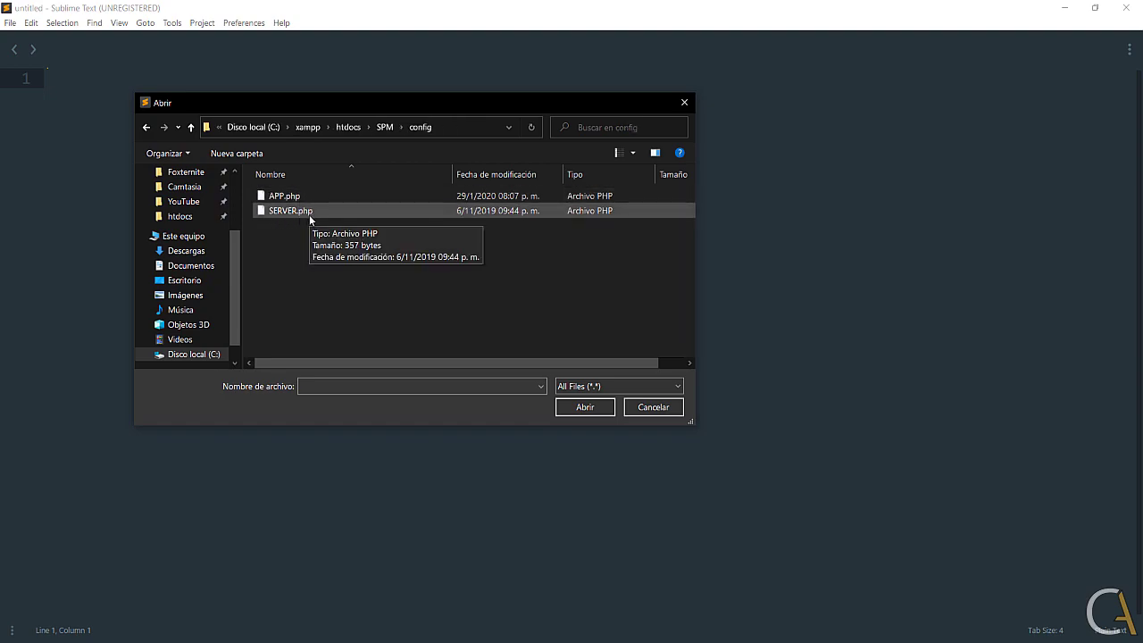
drag(278, 224, 311, 201)
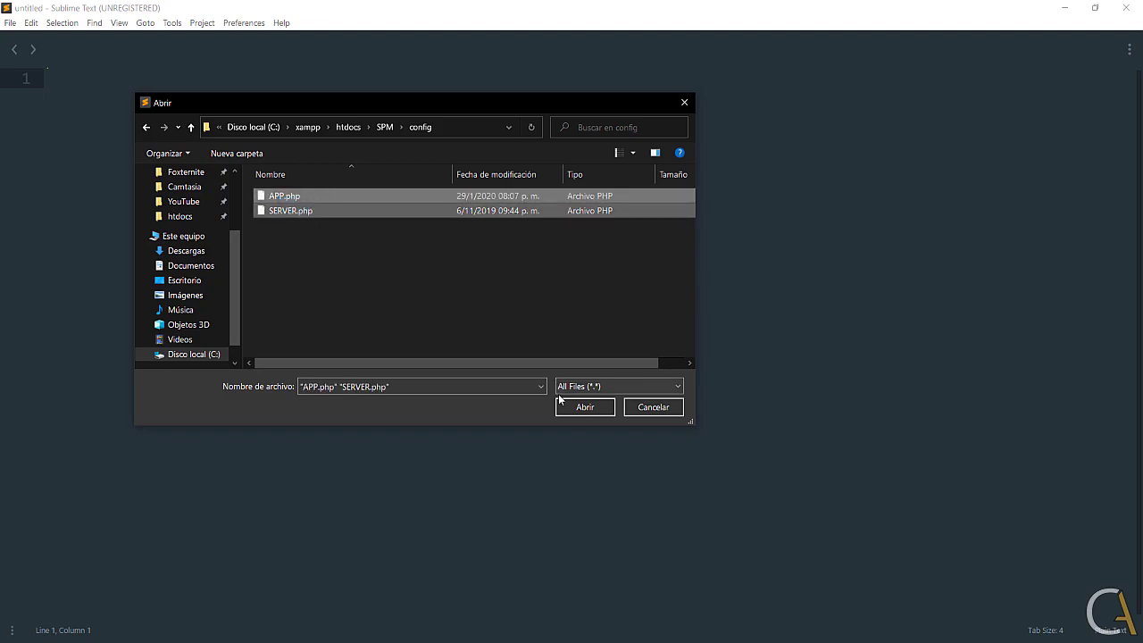
click(583, 407)
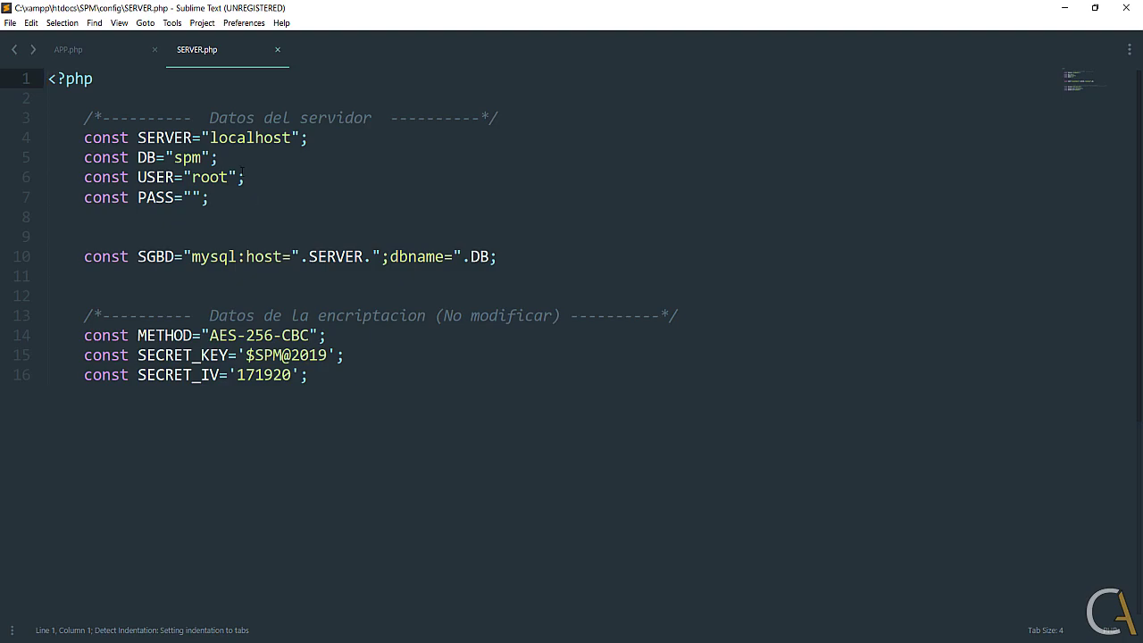
Review the currency symbol and company name constants in APP.php
click(98, 54)
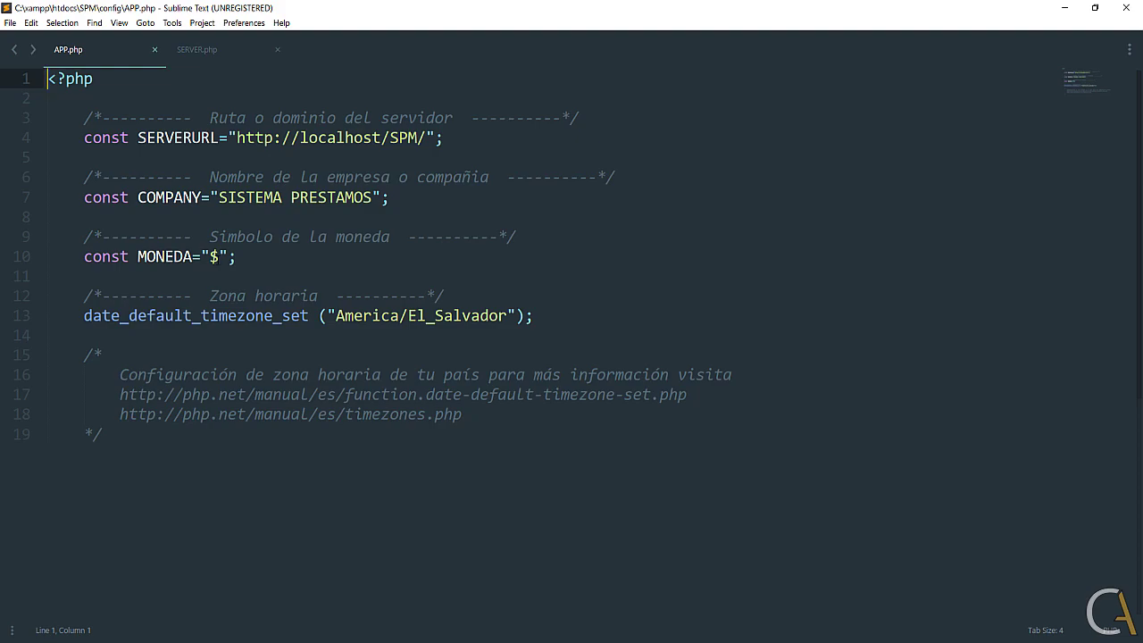
drag(210, 257, 219, 257)
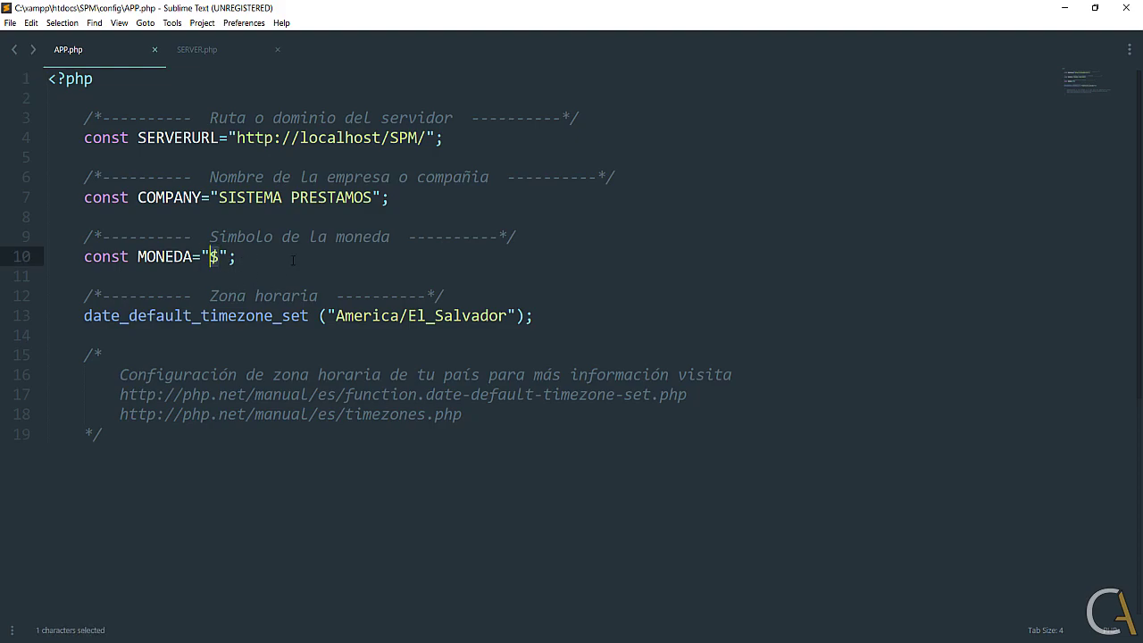
drag(372, 197, 219, 197)
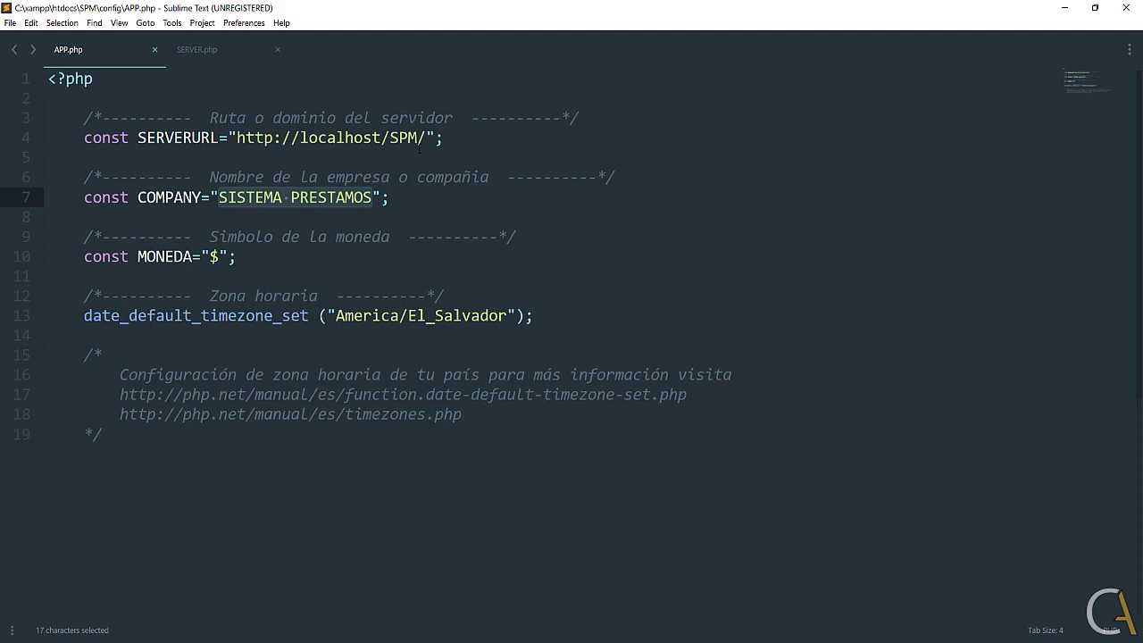
Highlight the complete SERVERURL address in APP.php to examine the server path
drag(425, 138, 236, 139)
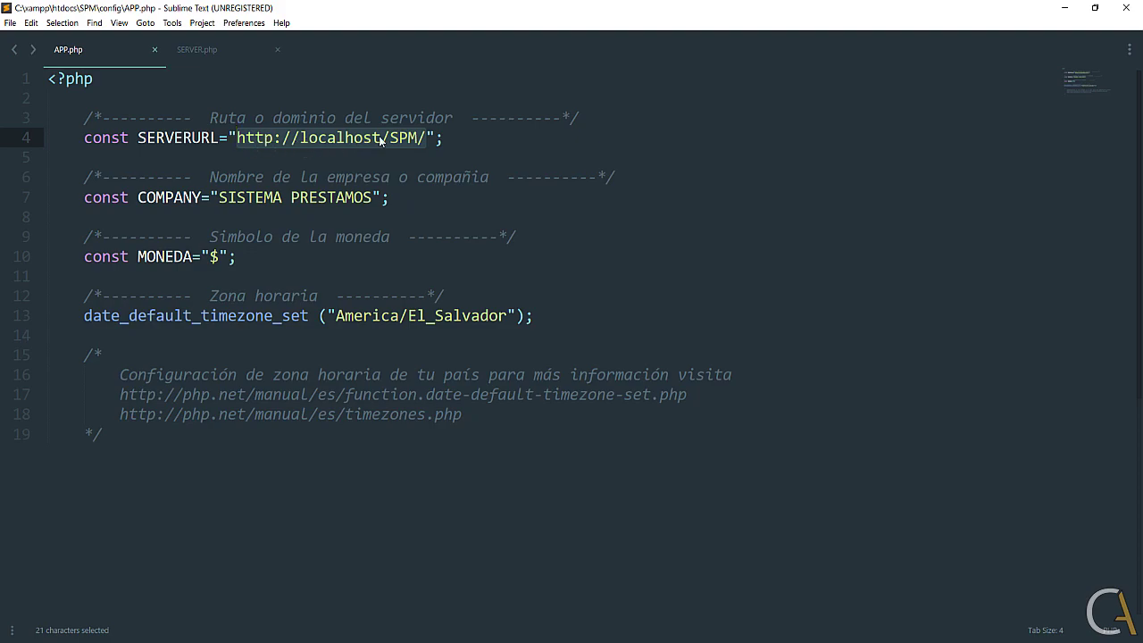
key(Right)
key(shift+Left)
key(shift+Left)
key(shift+Left)
key(shift+Left)
key(shift+Left)
key(shift+Left)
key(shift+Left)
key(shift+Left)
key(shift+Left)
key(shift+Left)
key(shift+Left)
key(shift+Left)
key(shift+Left)
key(shift+Left)
key(shift+Left)
key(shift+Left)
key(shift+Left)
key(shift+Left)
key(shift+Left)
key(shift+Left)
key(shift+Left)
click(421, 153)
Compare the folder name in the SERVERURL constant with the SPM project folder in htdocs
drag(418, 141, 389, 141)
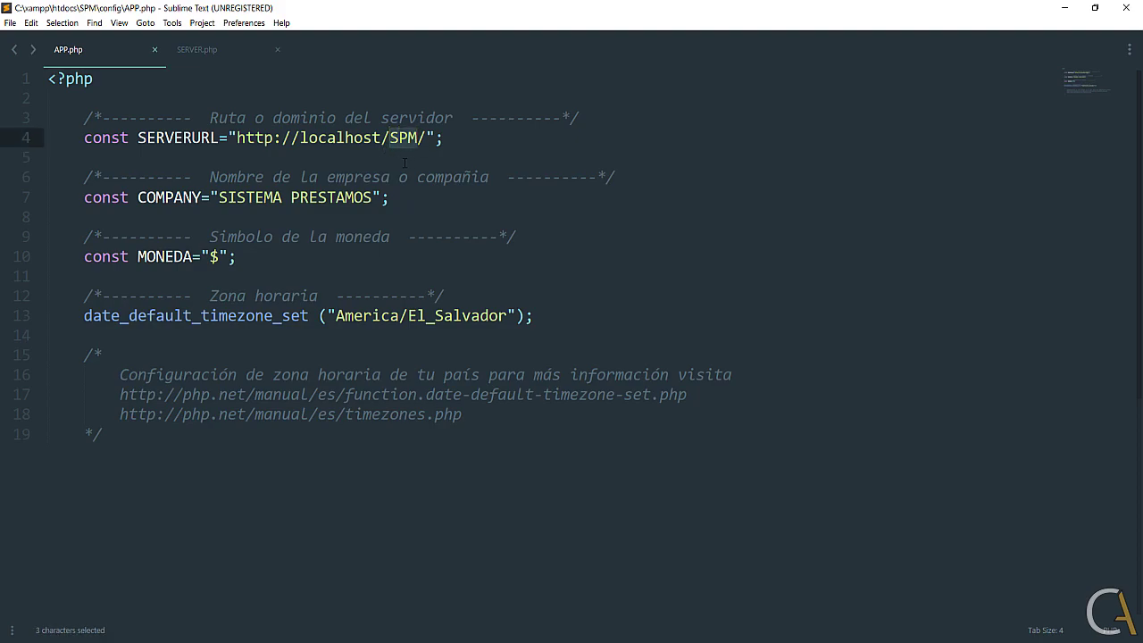
key(alt+Tab)
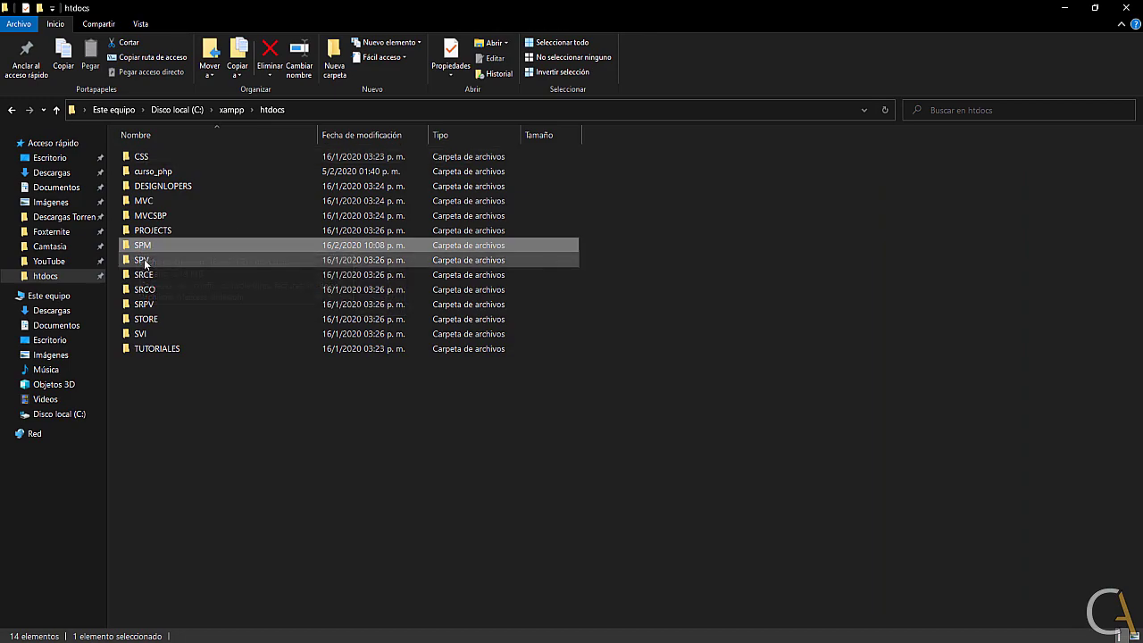
key(alt+Tab)
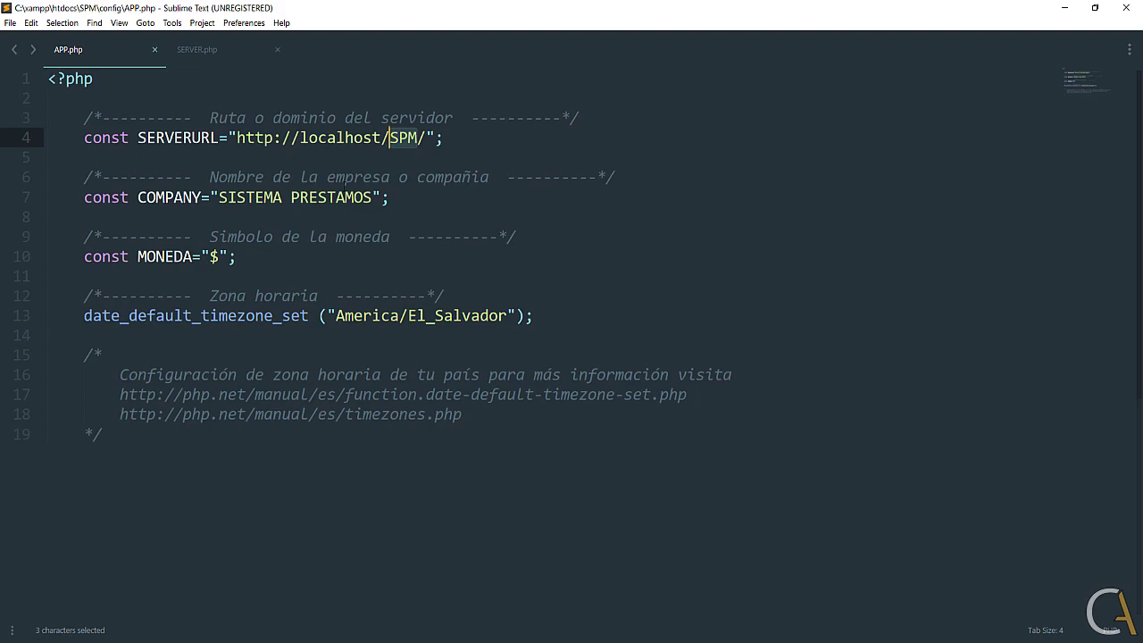
Examine the protocol, host and project folder parts of the SERVERURL value one by one
drag(237, 138, 382, 138)
click(253, 139)
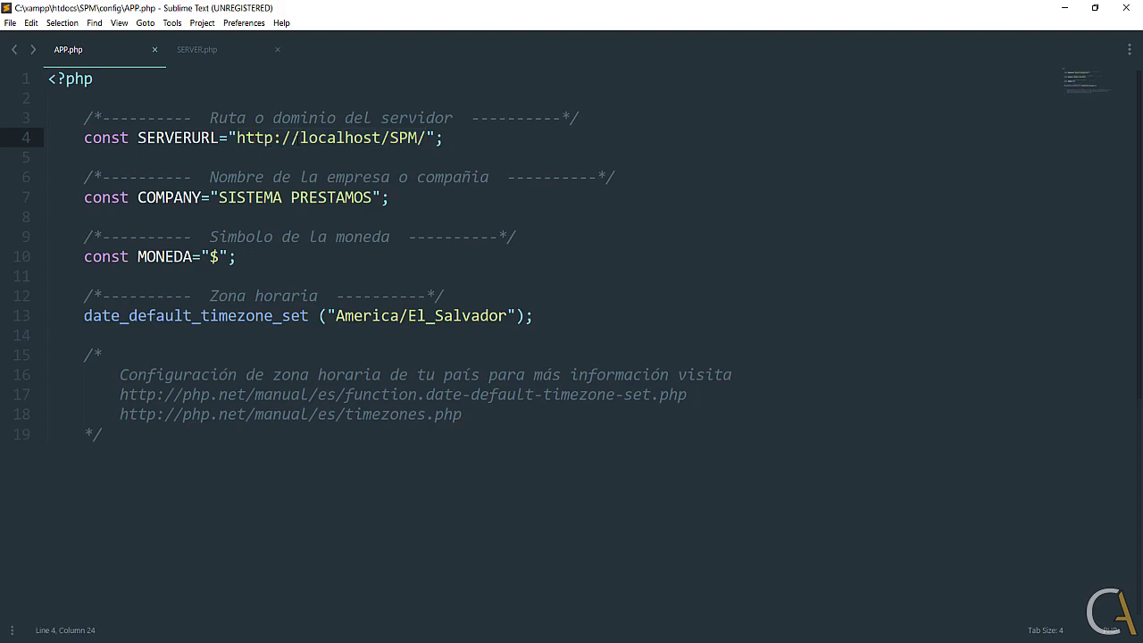
double_click(360, 138)
drag(389, 137, 415, 153)
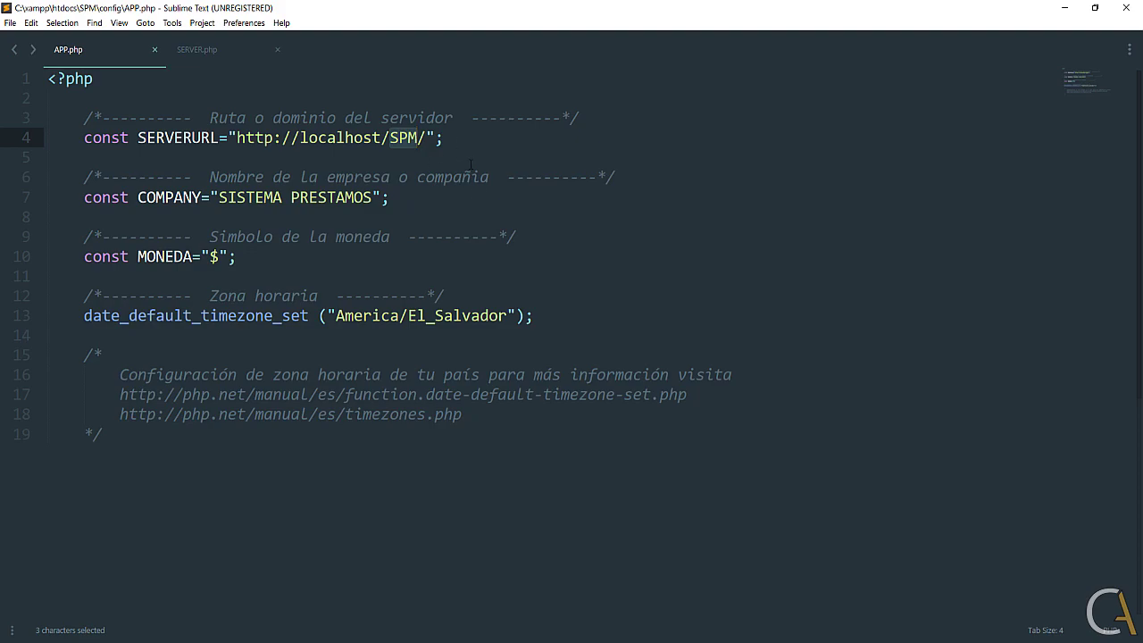
key(End)
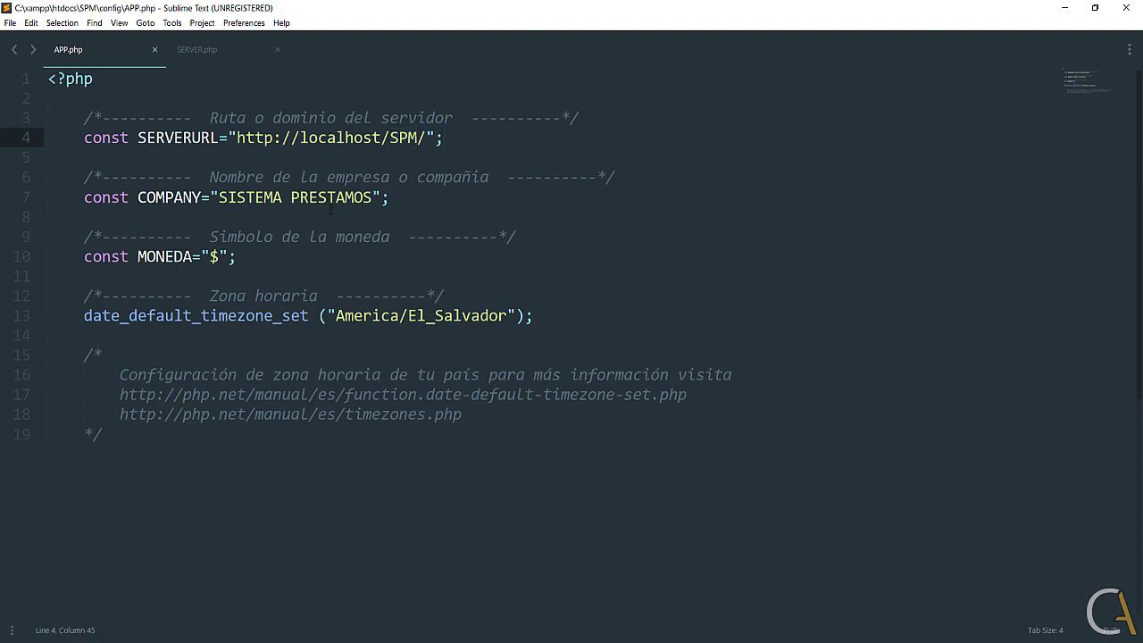
Review the APP.php settings block and highlight the time zone passed to date_default_timezone_set
drag(535, 316, 84, 118)
click(290, 295)
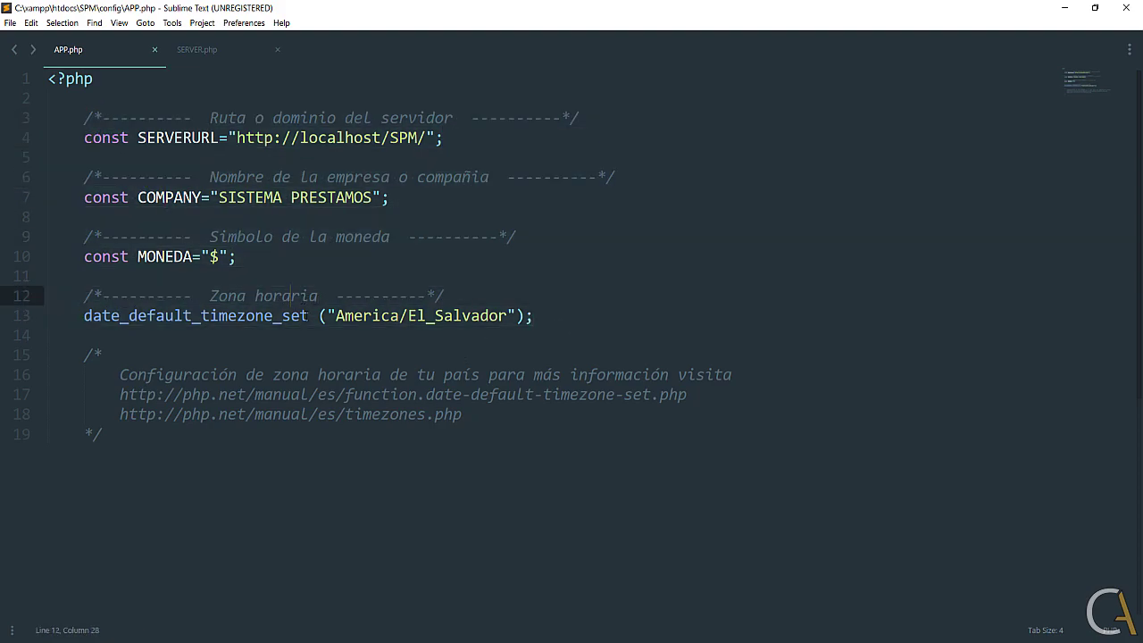
drag(507, 316, 337, 316)
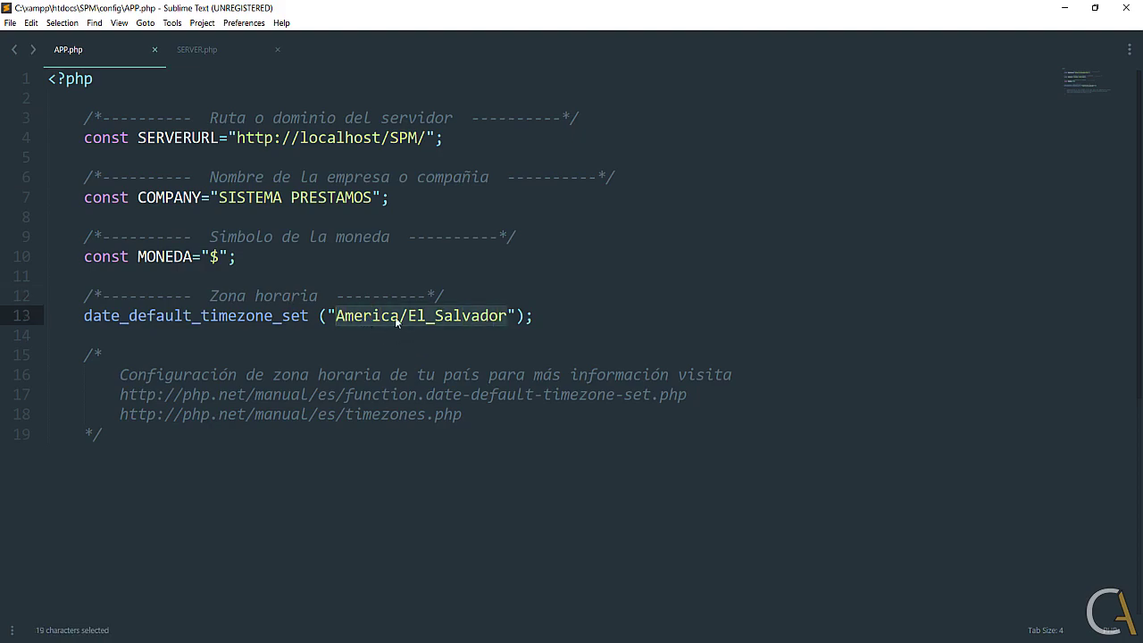